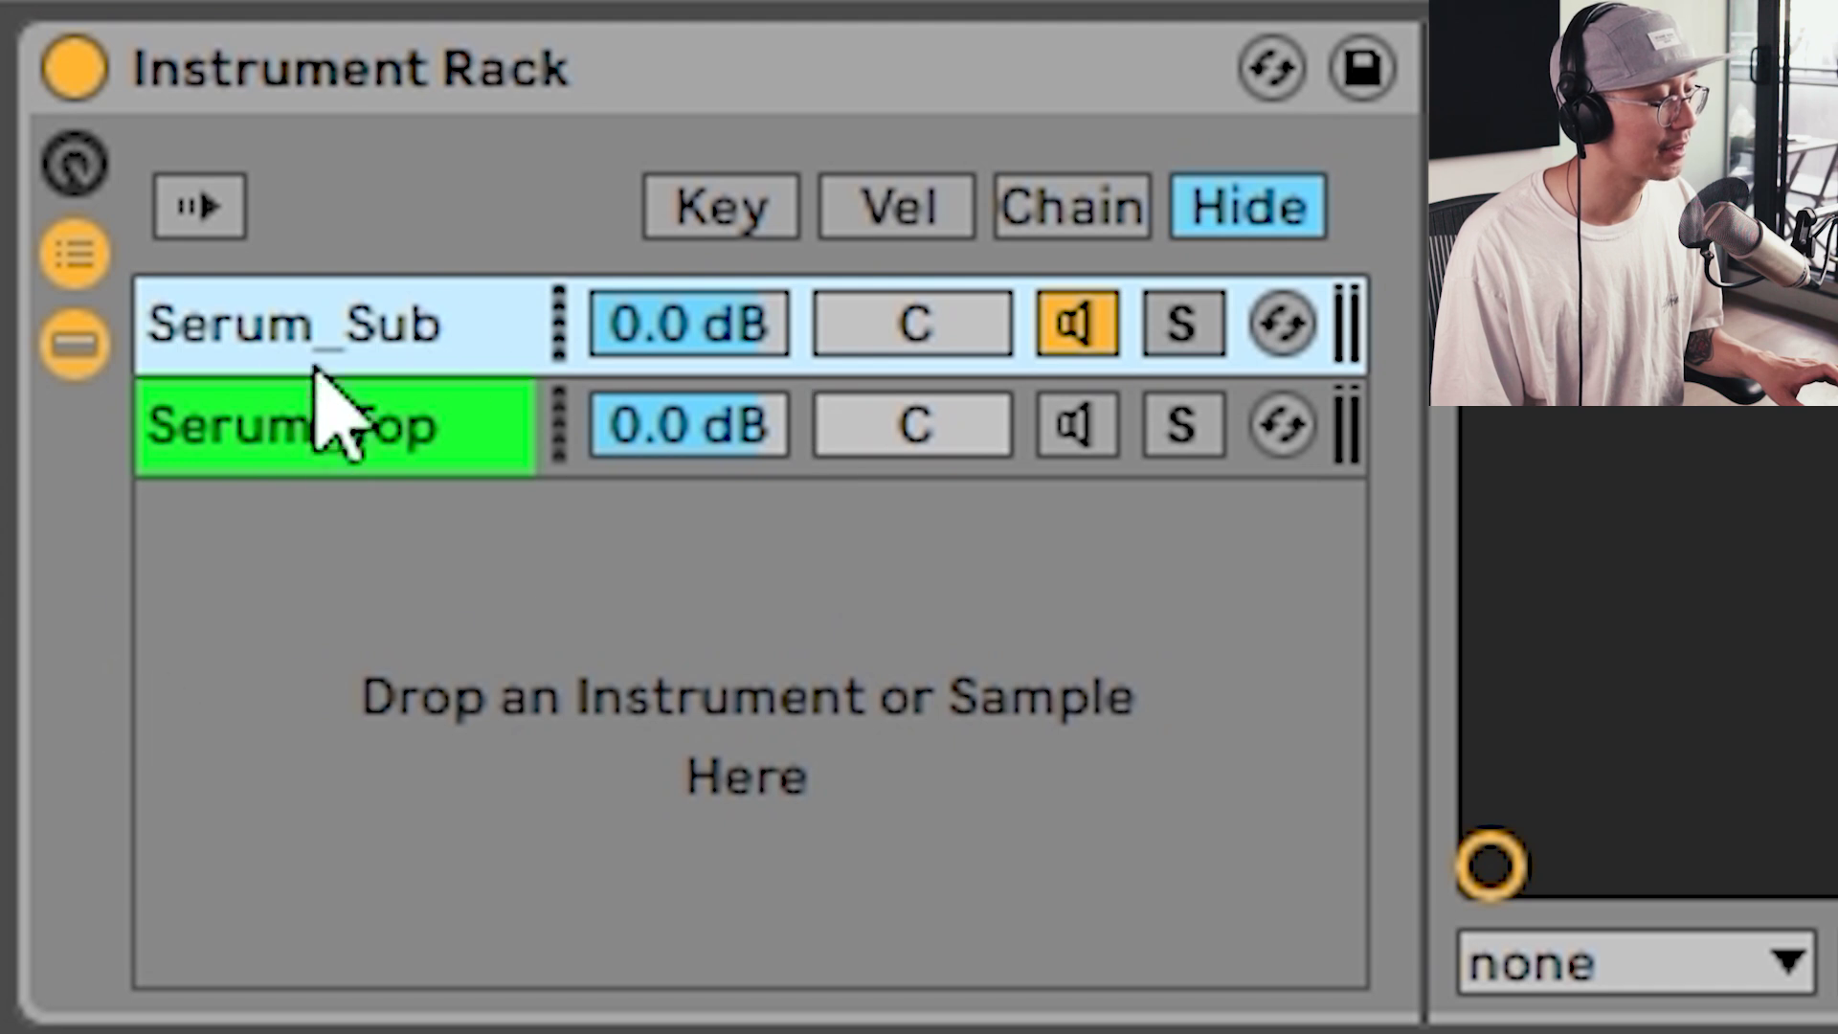
- Deactivate the Serum_Sub chain and switch on the Serum_Top chain in the Instrument Rack
click(335, 431)
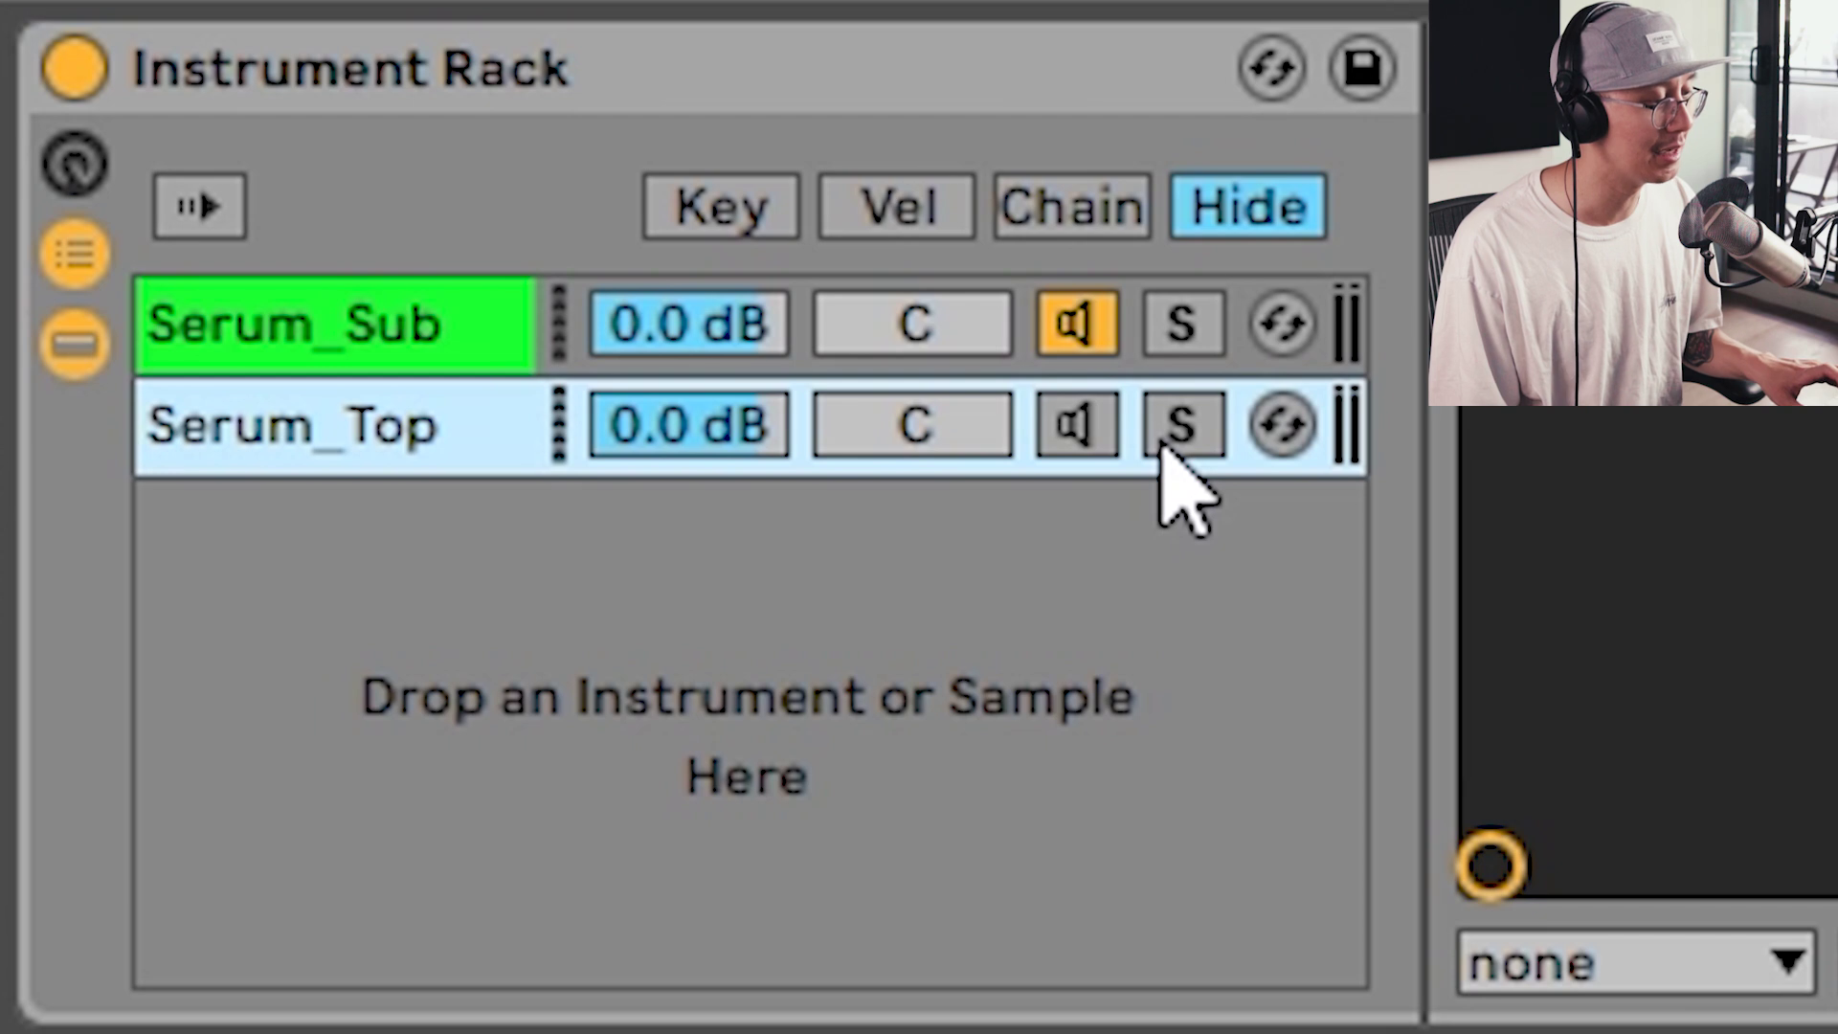
click(1082, 340)
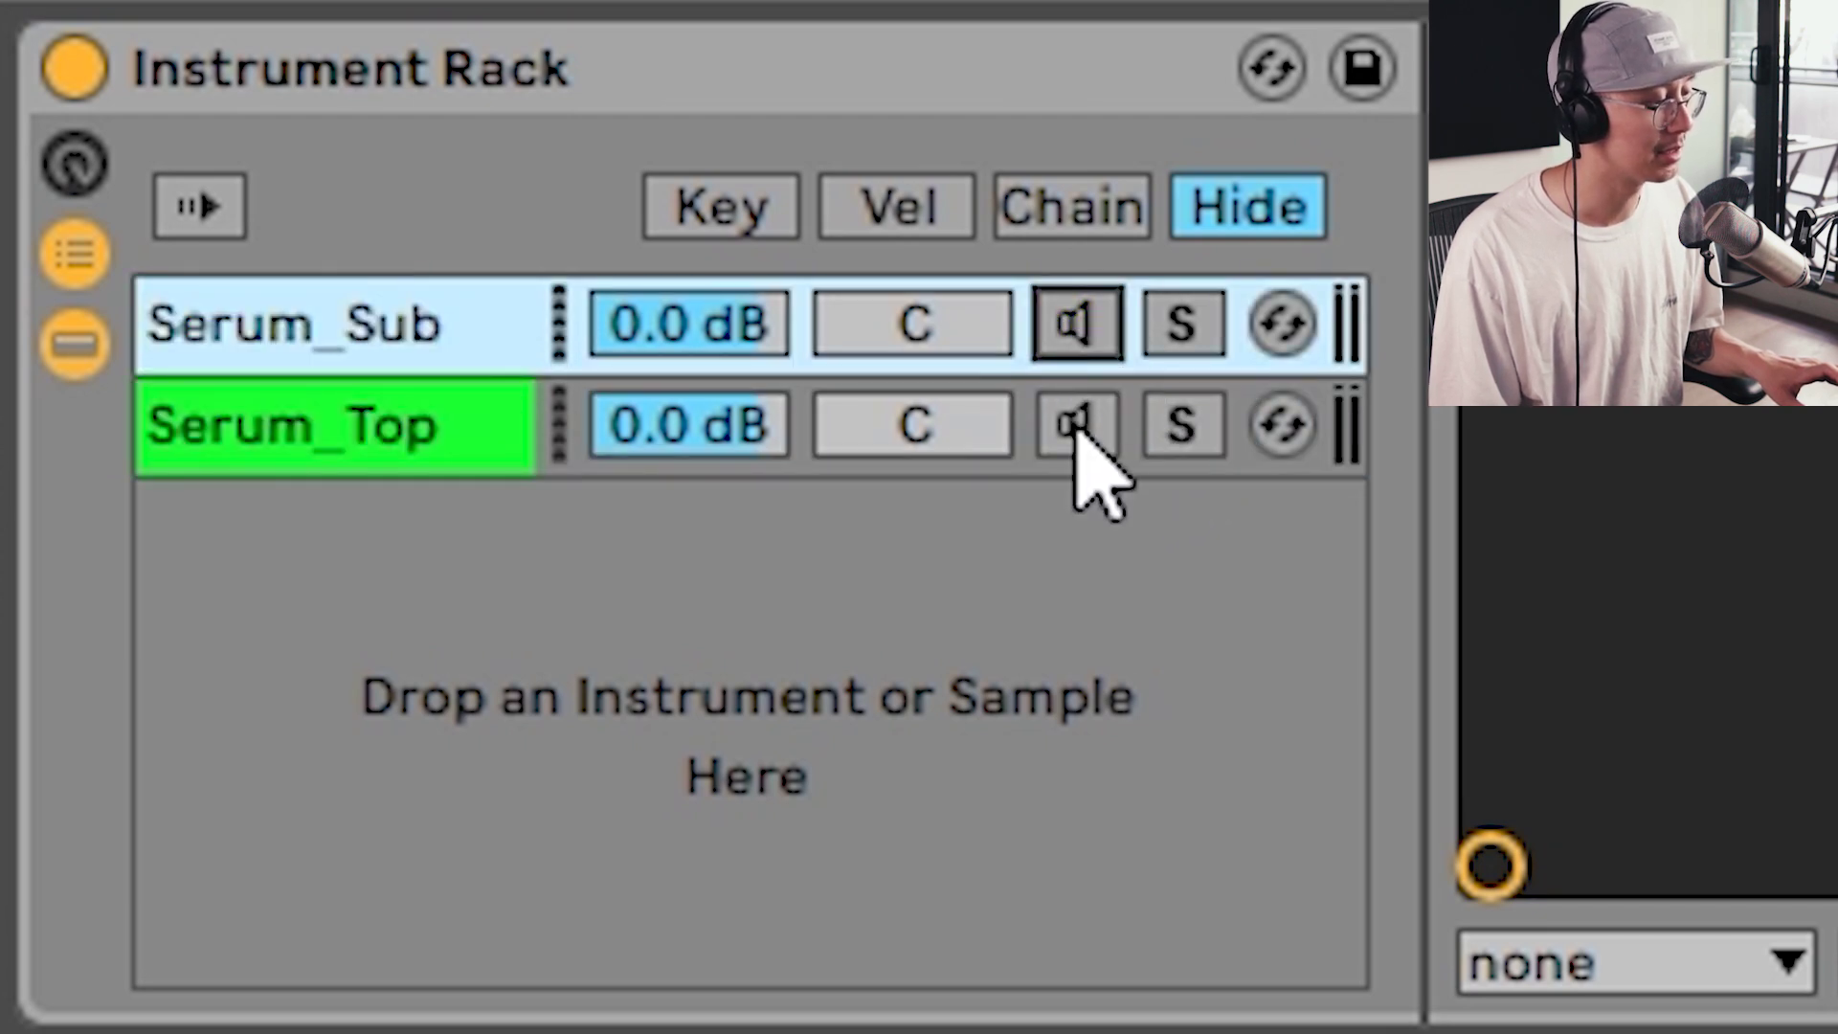
click(1079, 426)
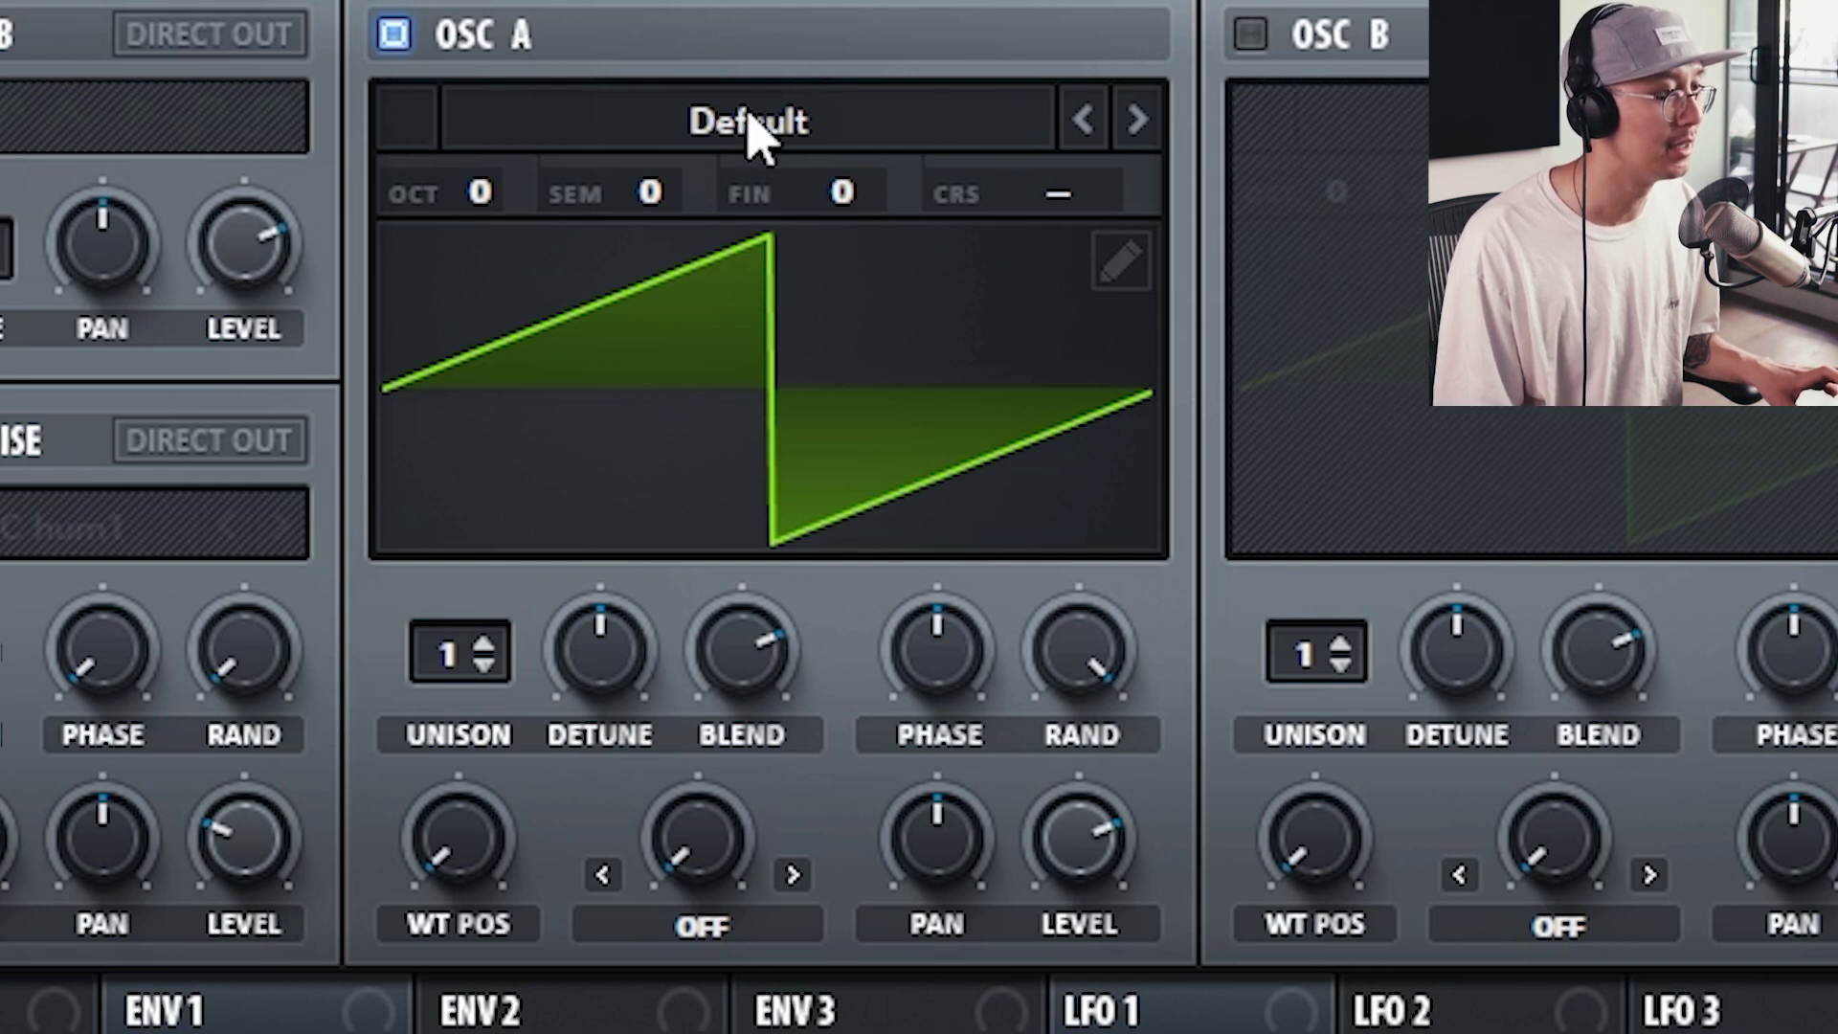
- Choose BS2 - Filthy from oscillator A's wavetable list in the Serum_Top patch
click(653, 144)
mouse_move(690, 205)
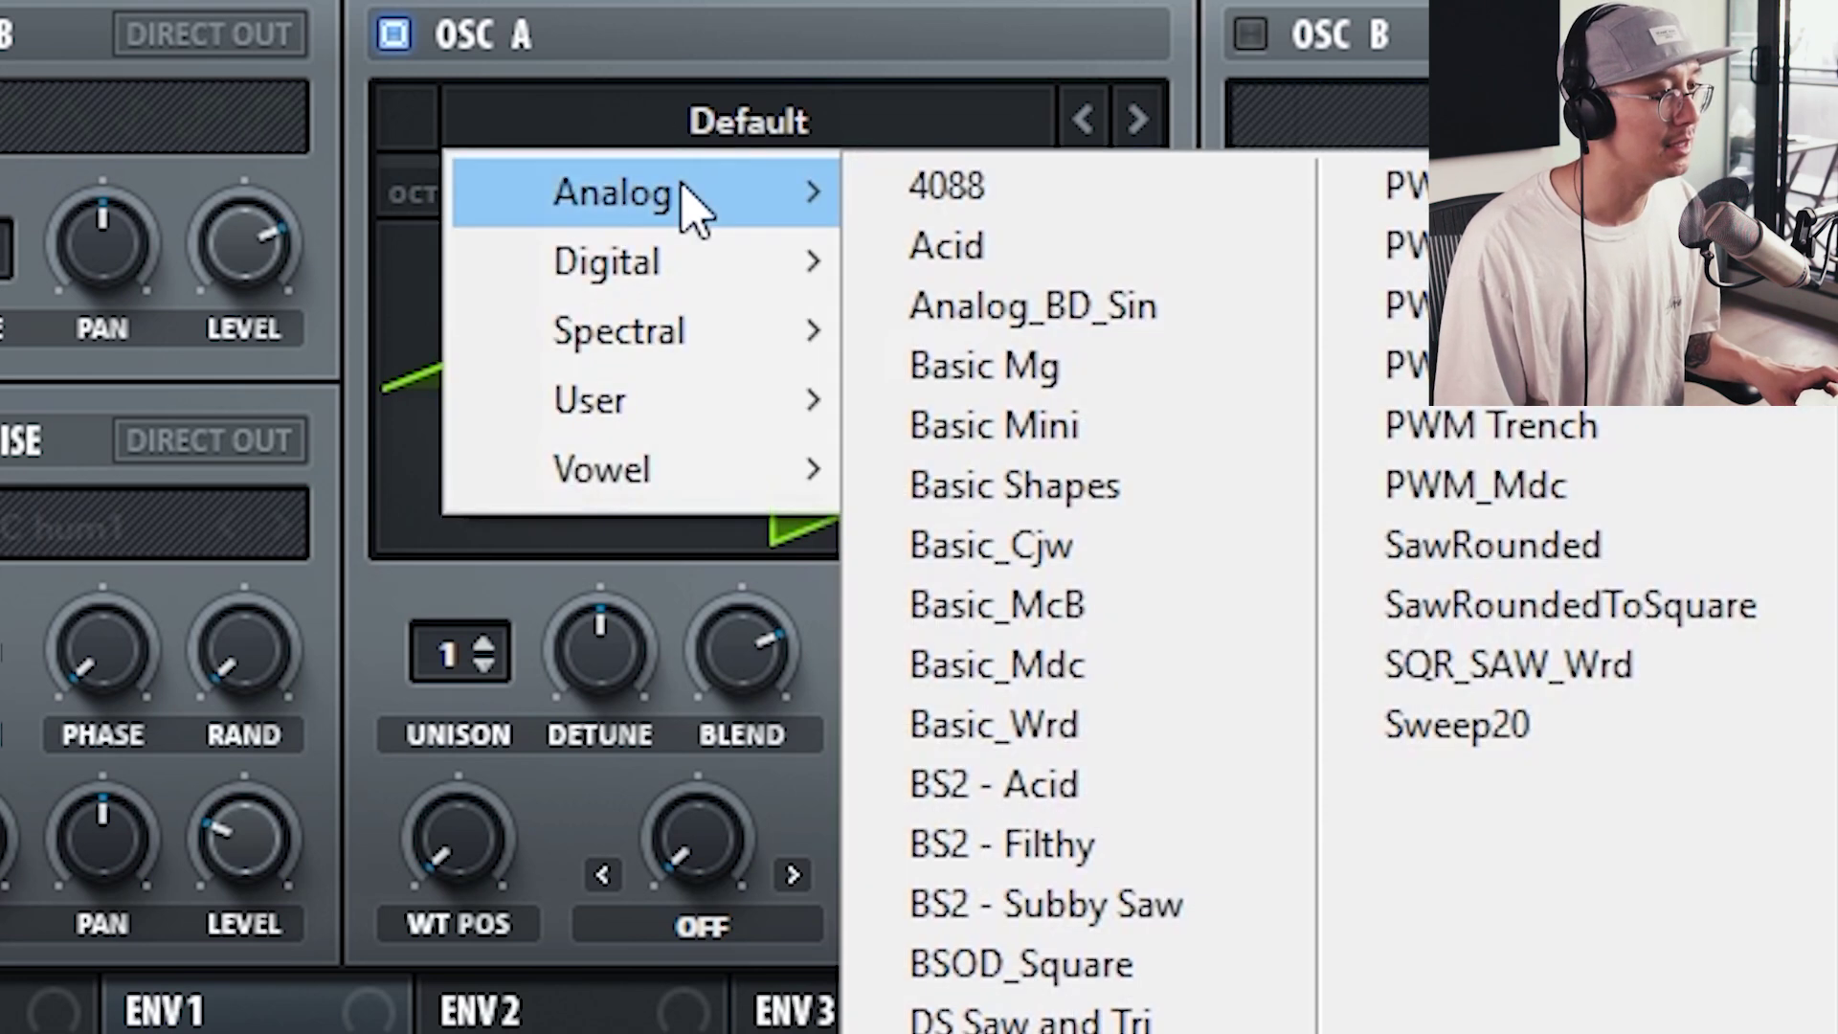
click(1042, 862)
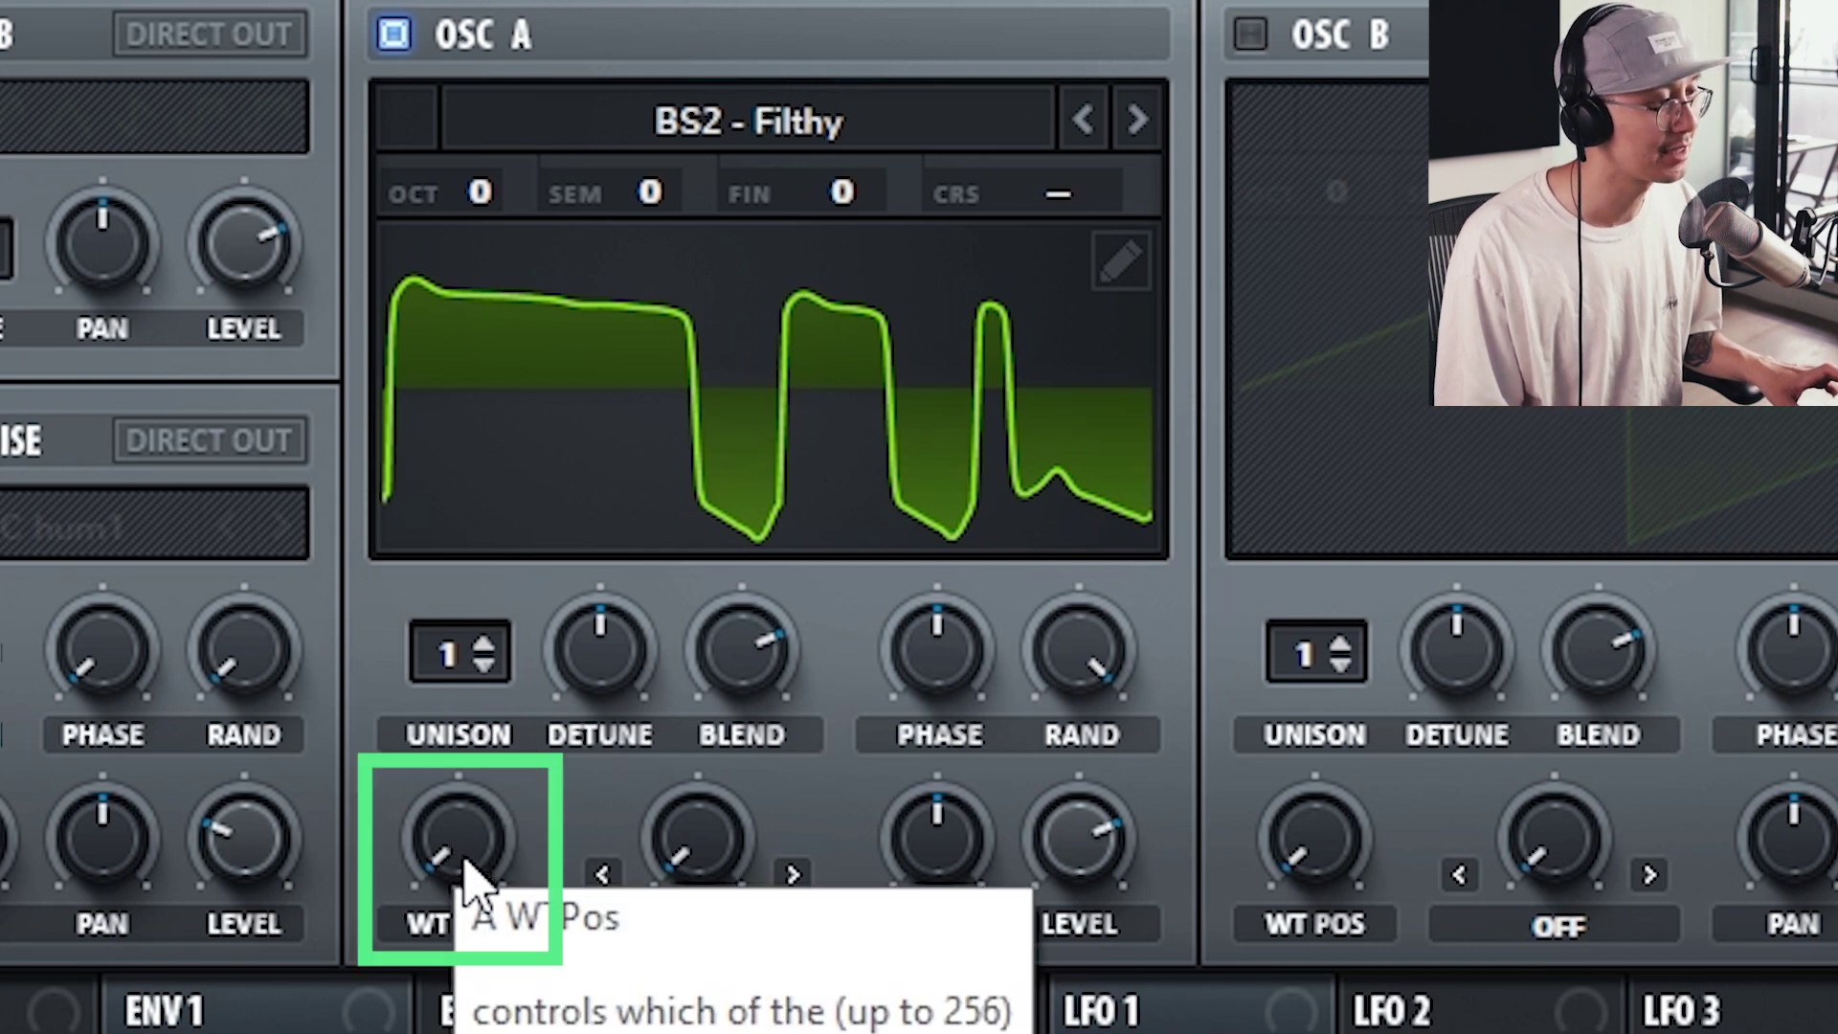
- Move oscillator A's wavetable position and set unison to 3 voices with detune around 0.03
drag(466, 881, 469, 843)
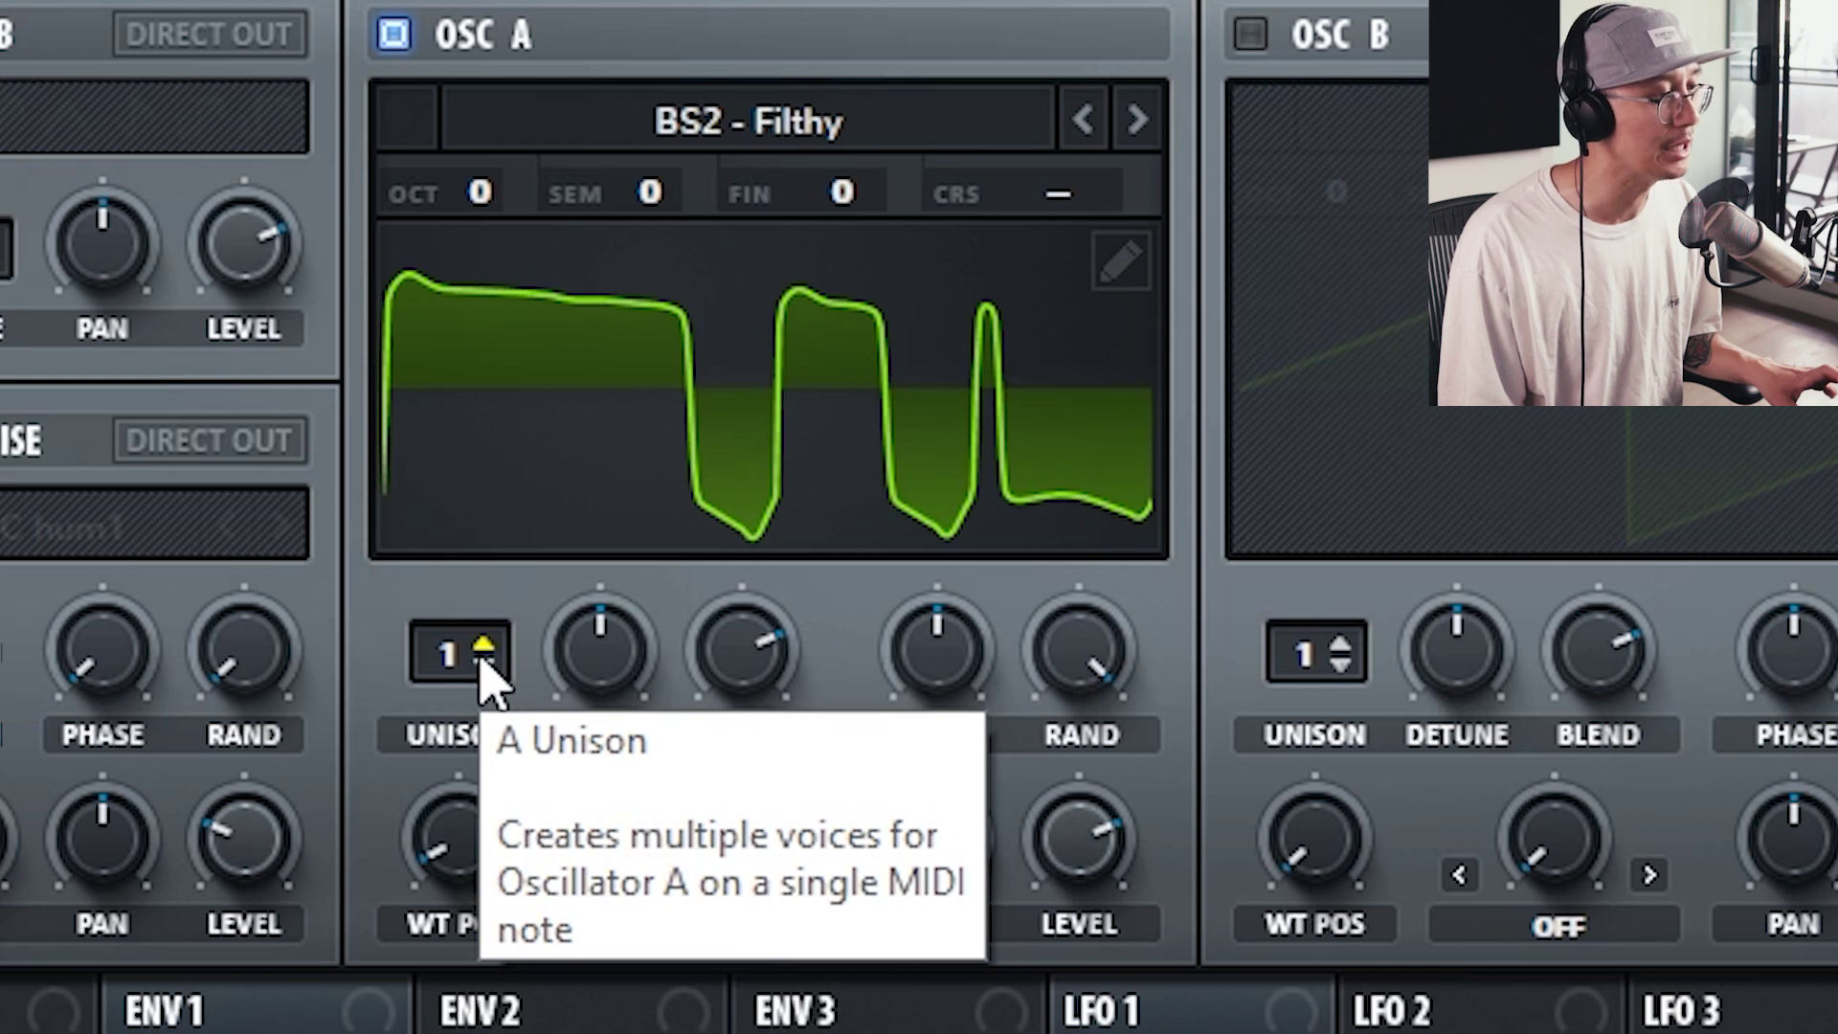
drag(483, 670, 494, 567)
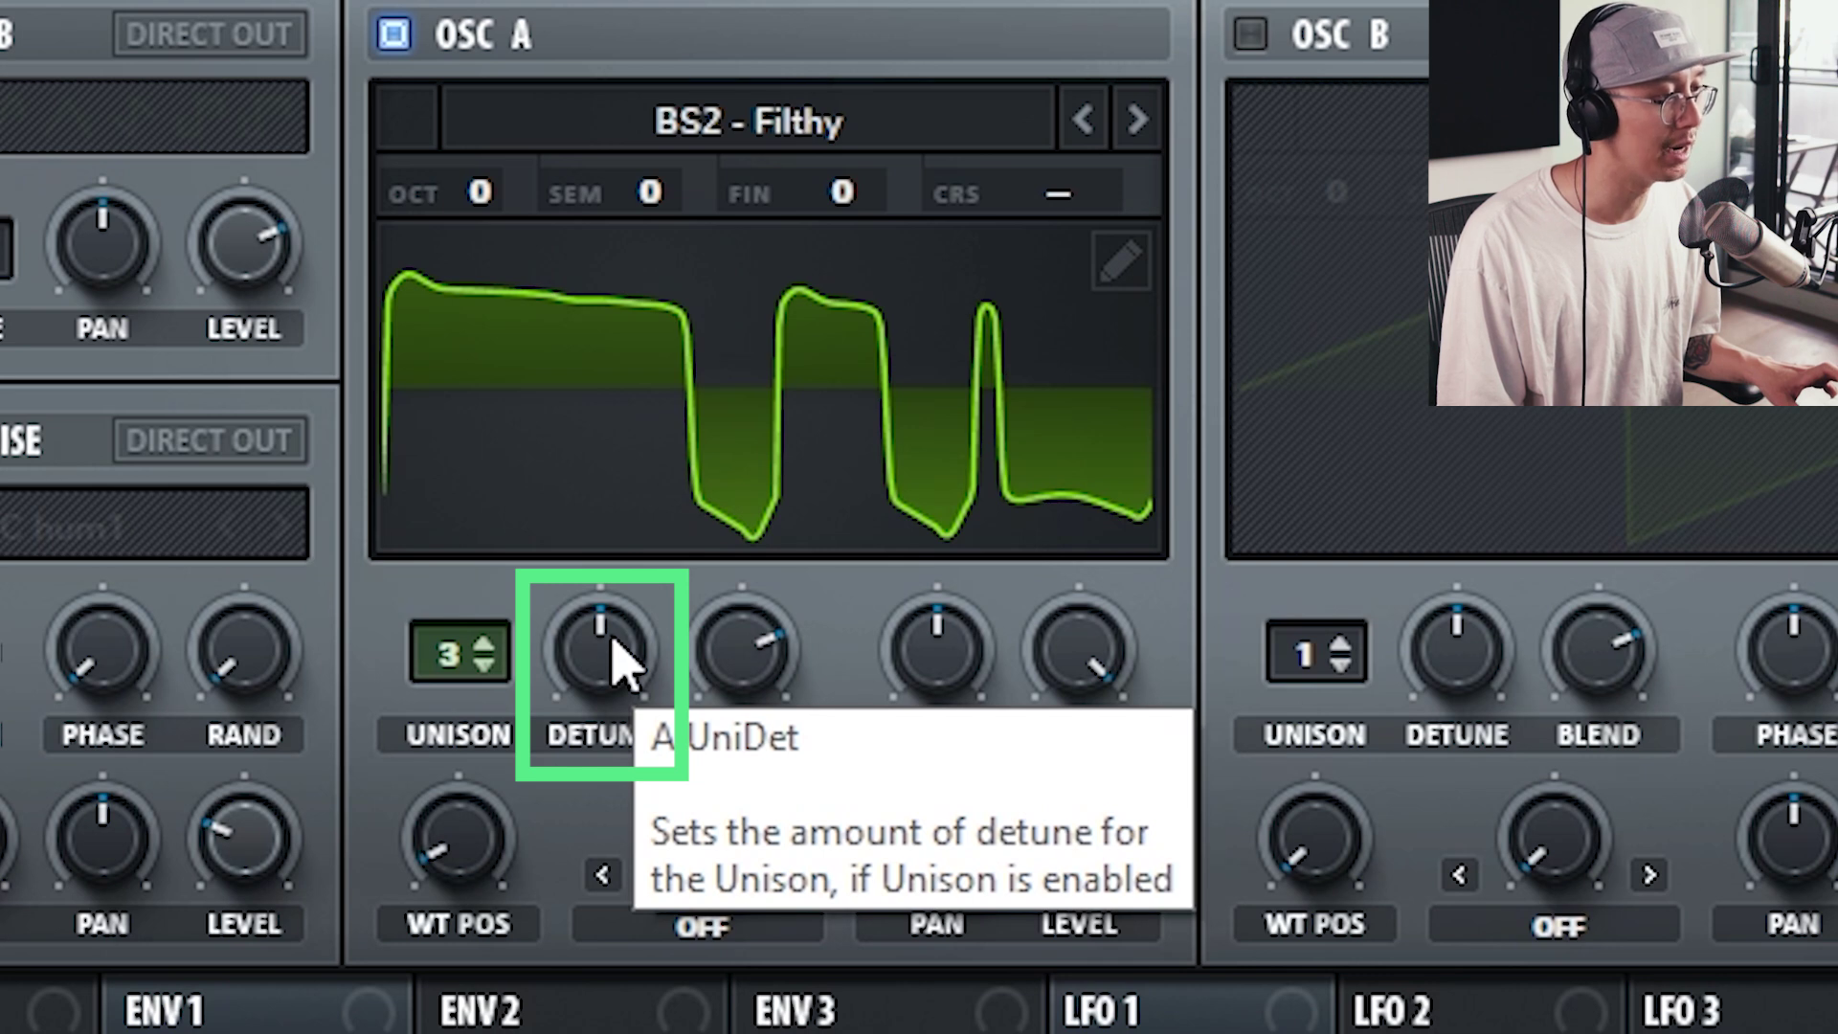
drag(613, 643, 605, 875)
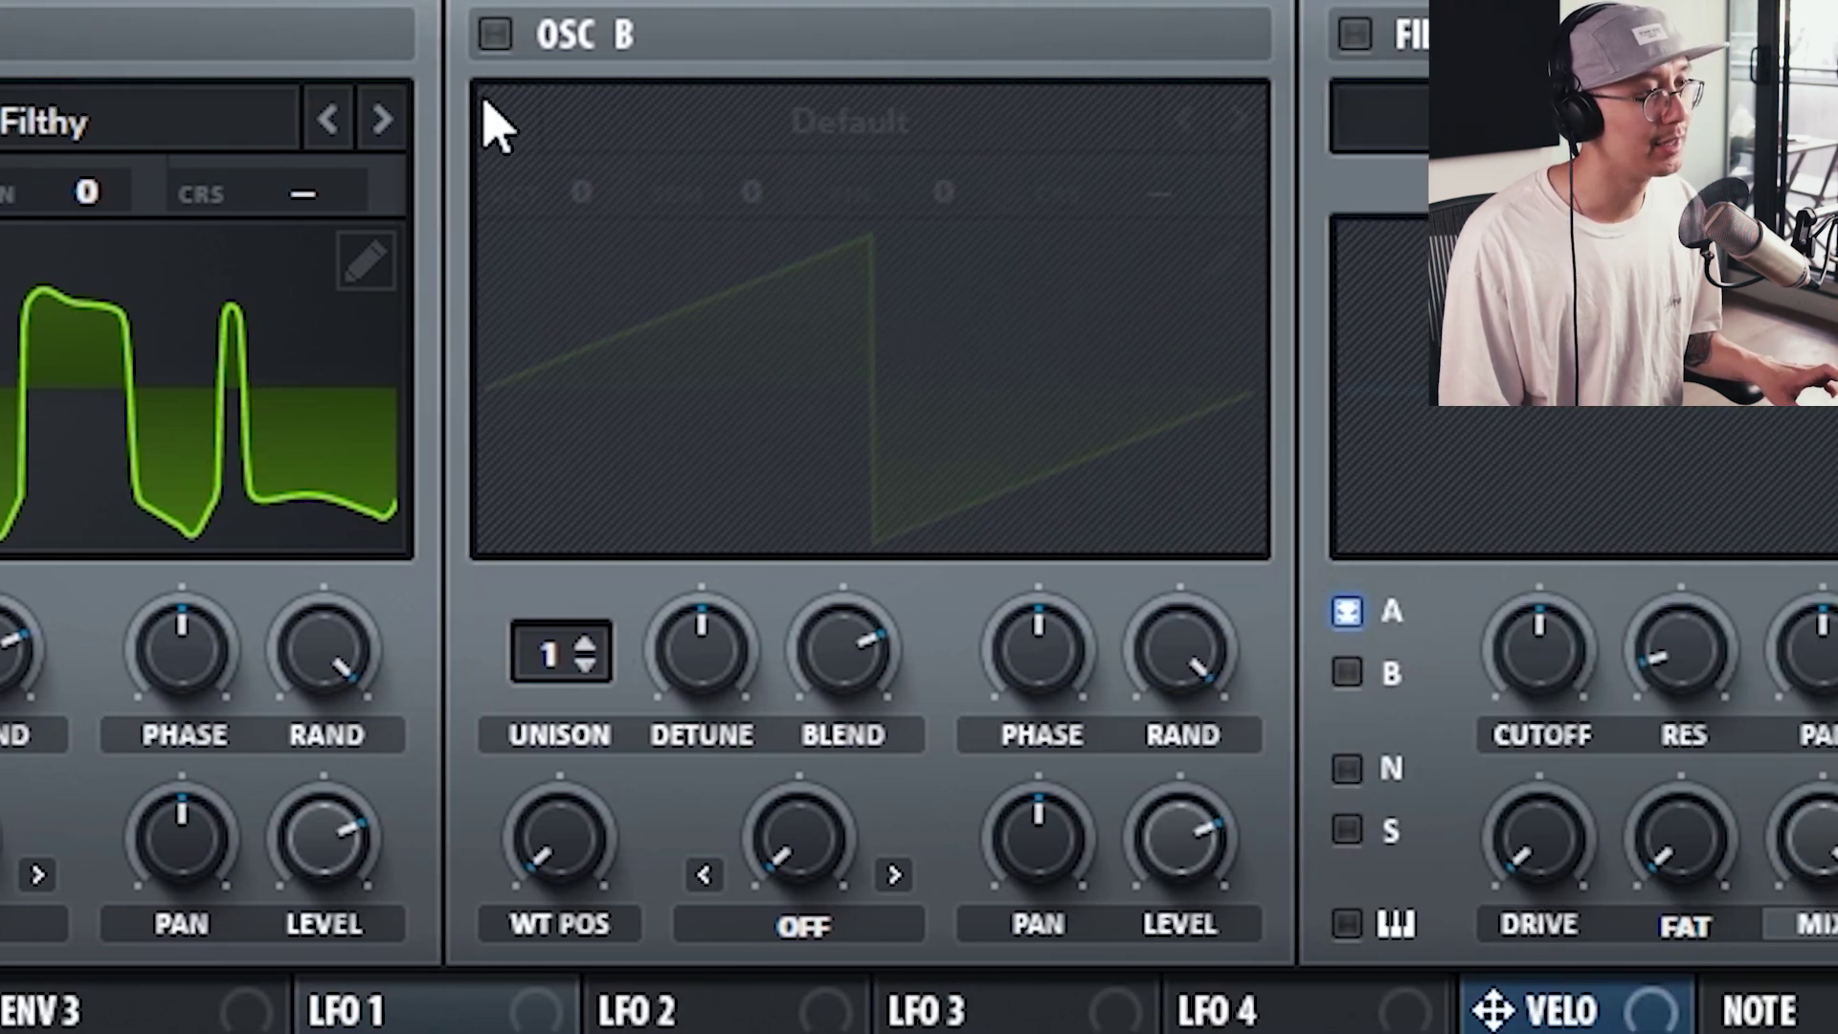
- Enable oscillator B with the Analog_BD_Sin wavetable and its level at 0%
click(497, 37)
click(850, 124)
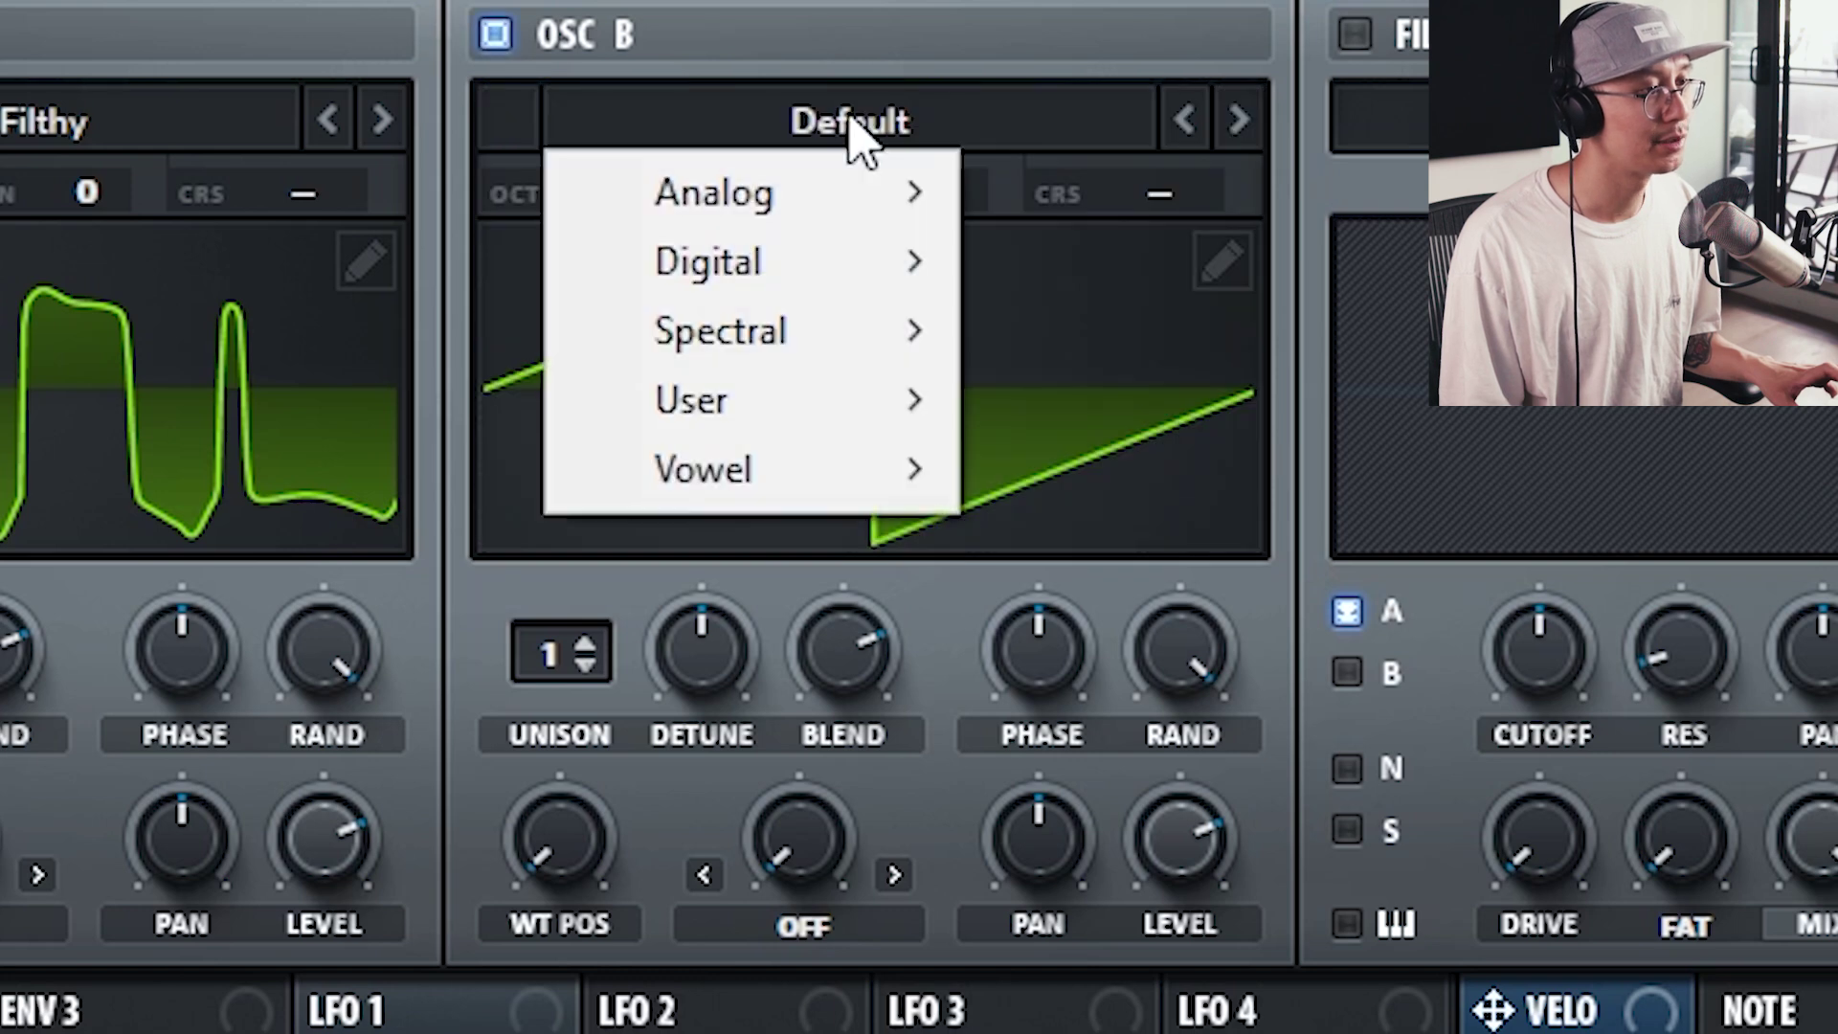
mouse_move(747, 205)
click(1197, 316)
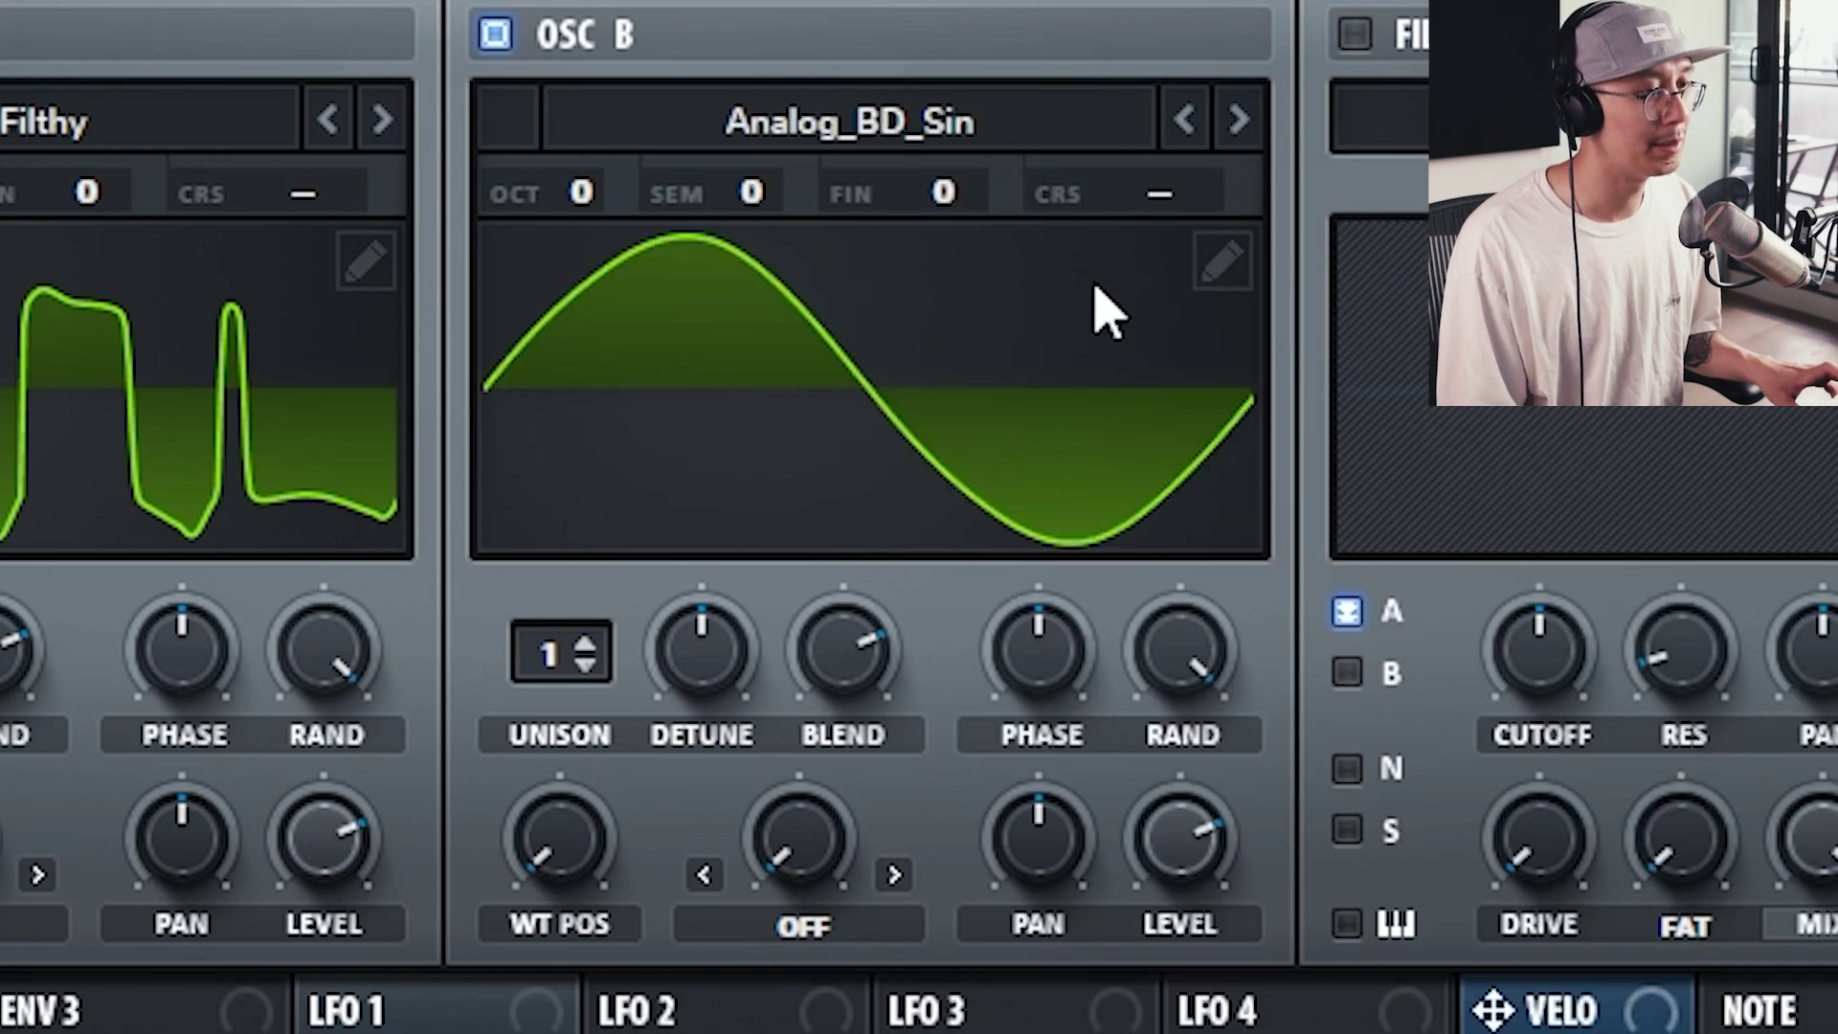
mouse_move(1188, 840)
drag(1187, 841, 1187, 938)
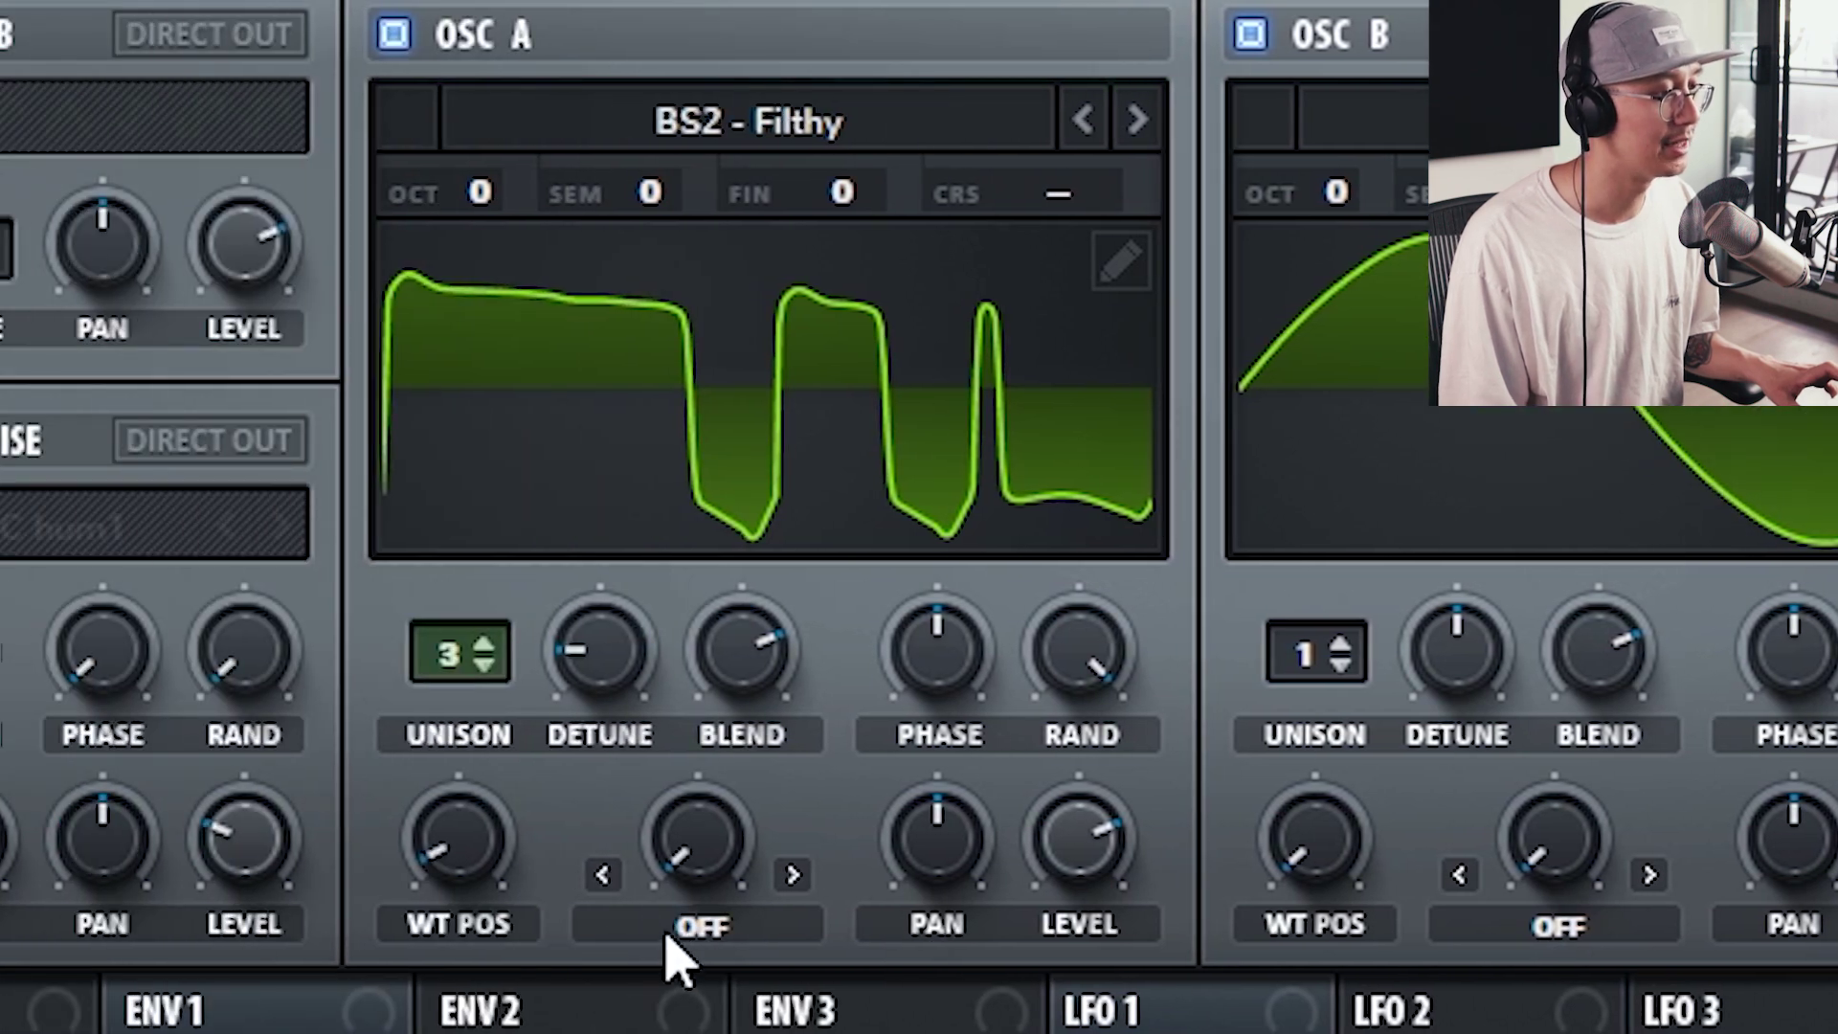
- Set oscillator A's warp to FM (from B) at about 70% and raise oscillator B one octave
click(679, 934)
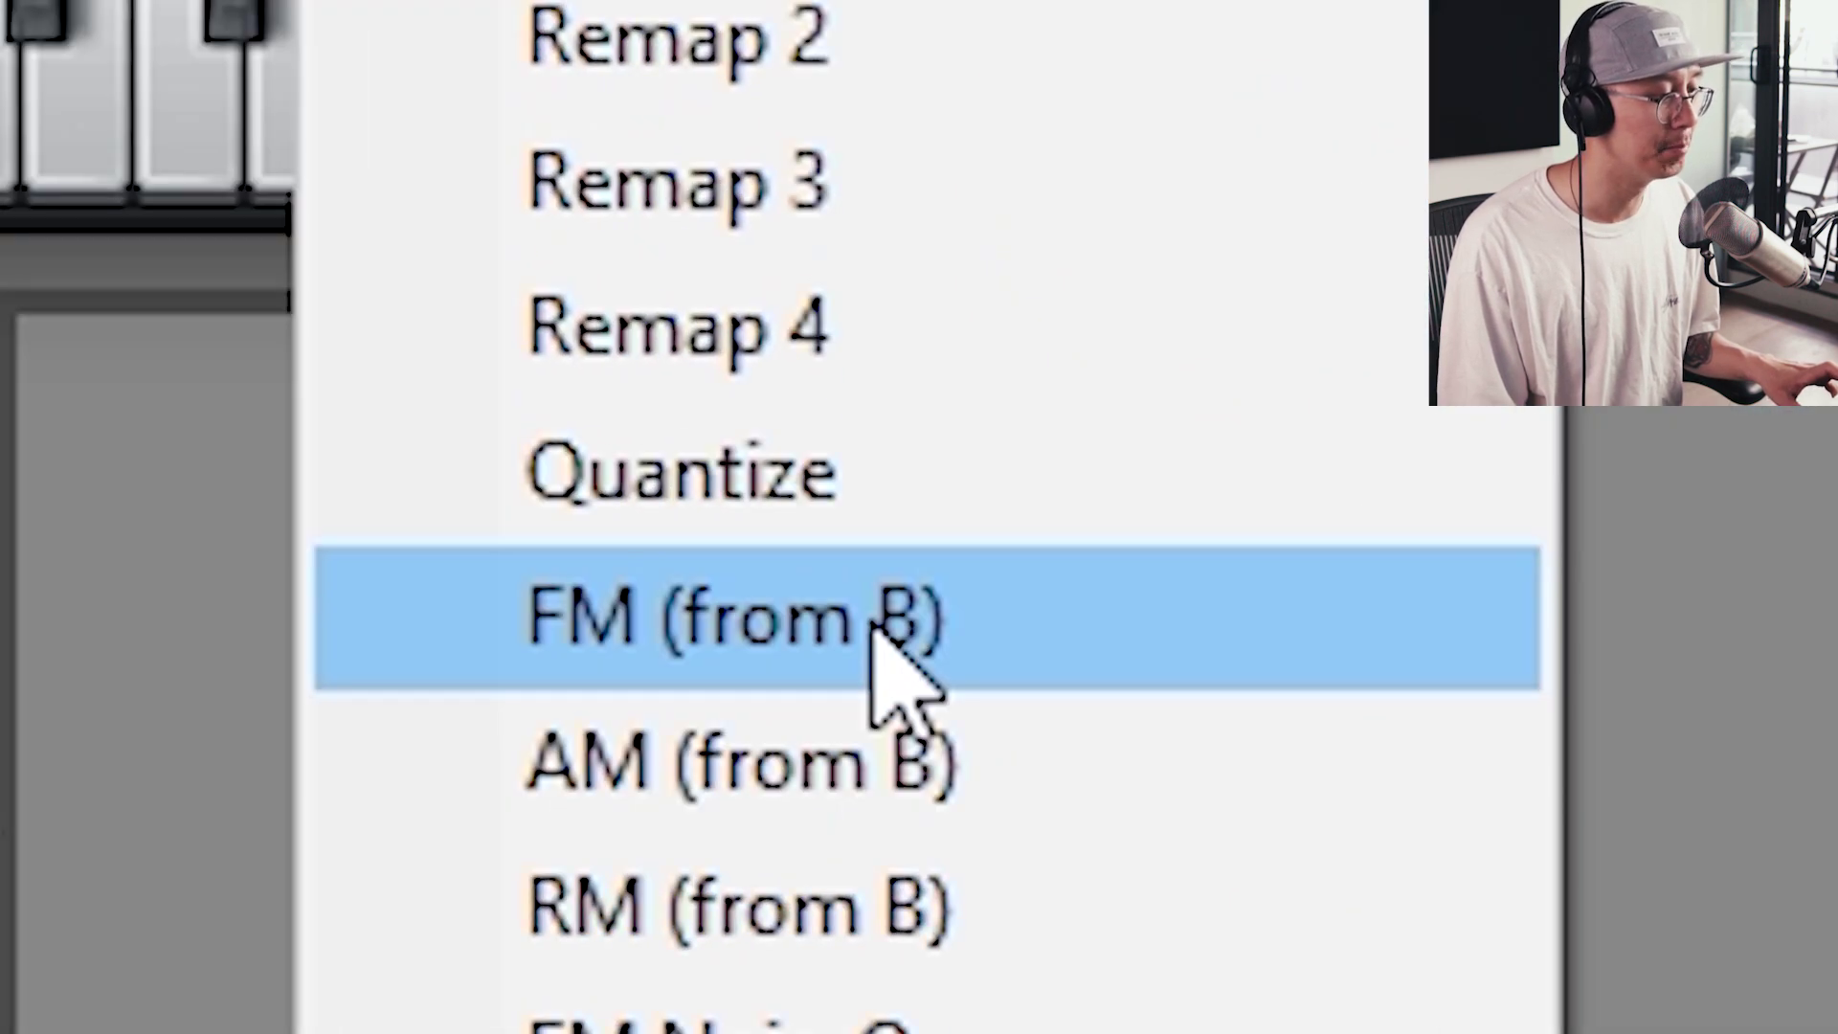
click(876, 615)
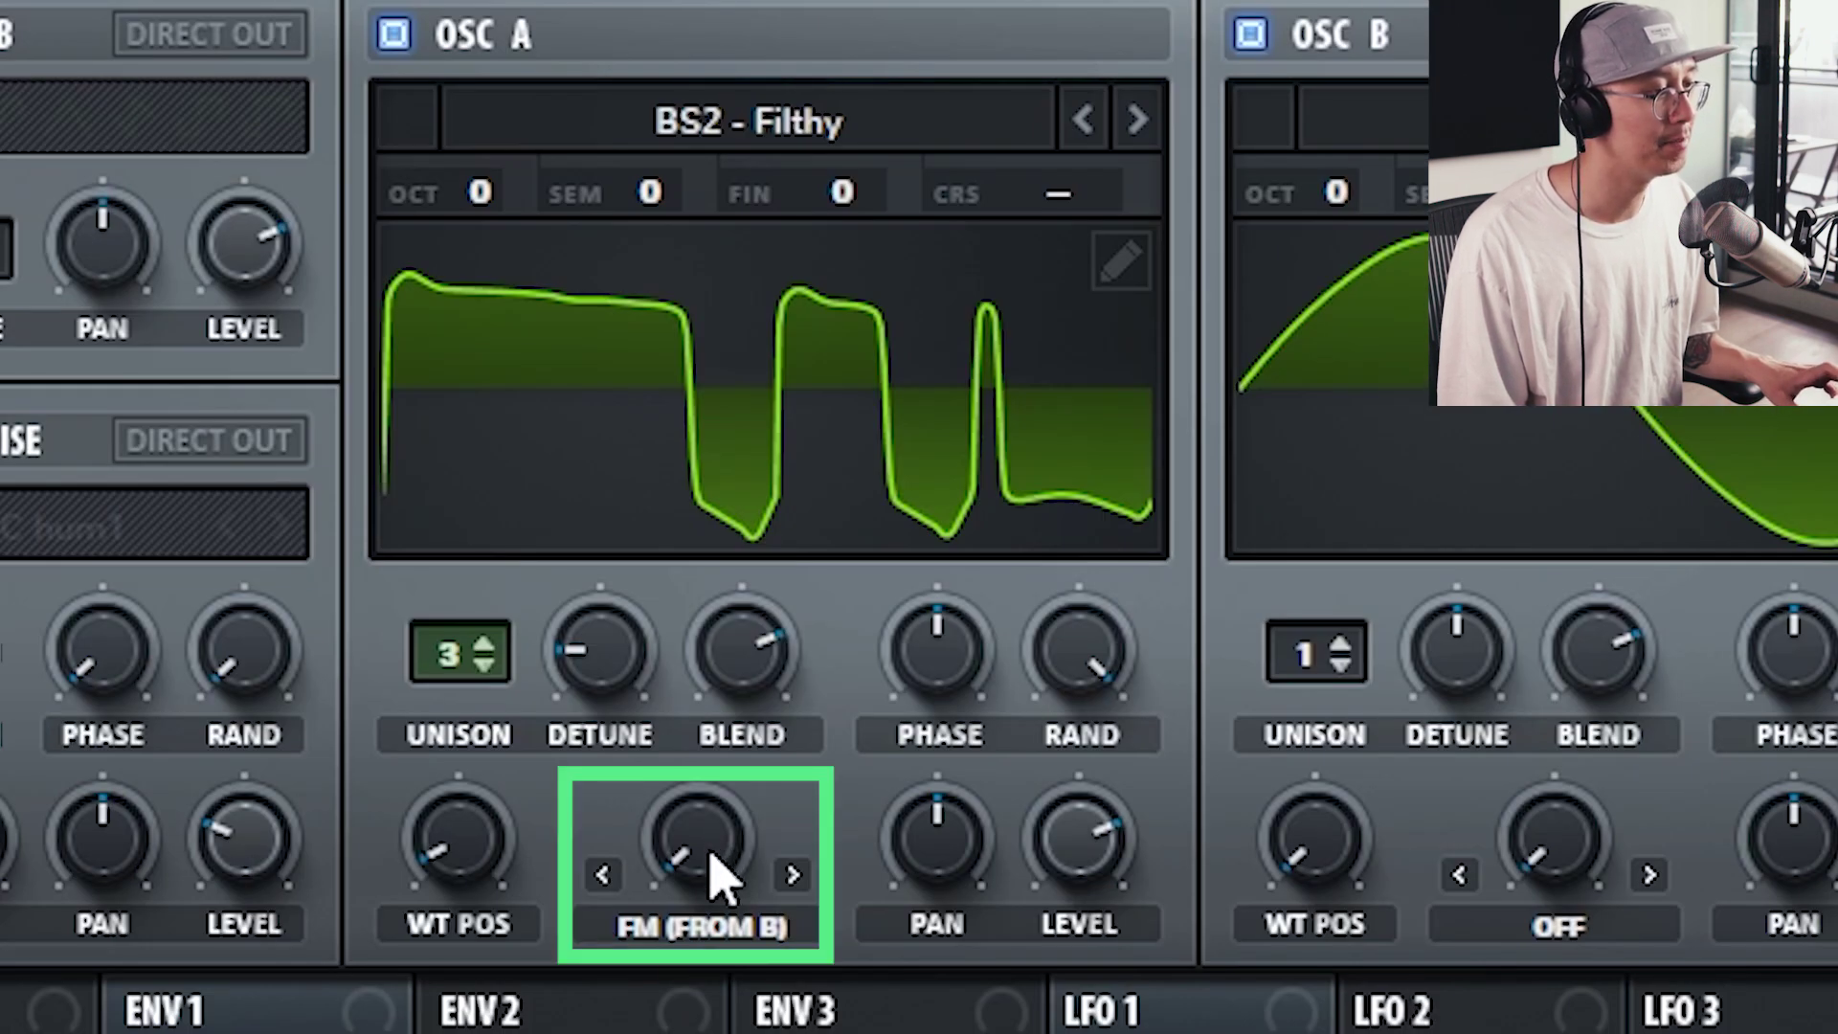
drag(713, 876, 771, 708)
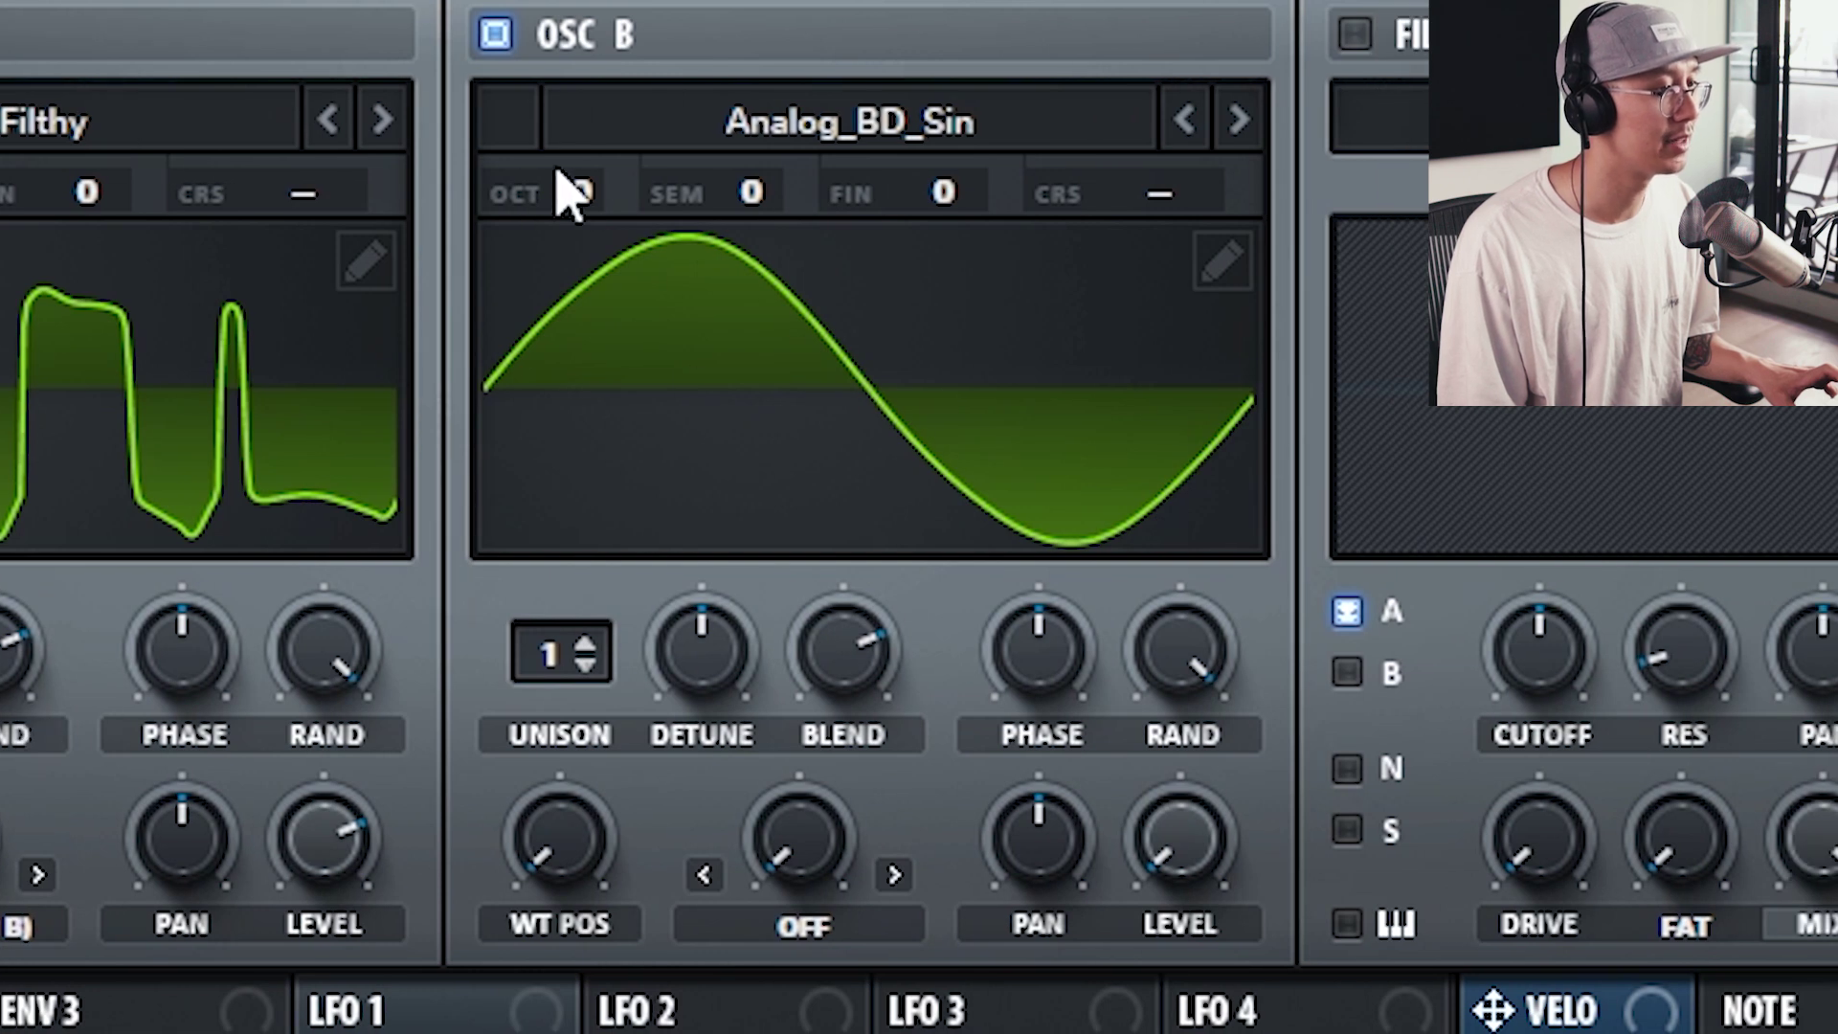
drag(587, 184, 594, 129)
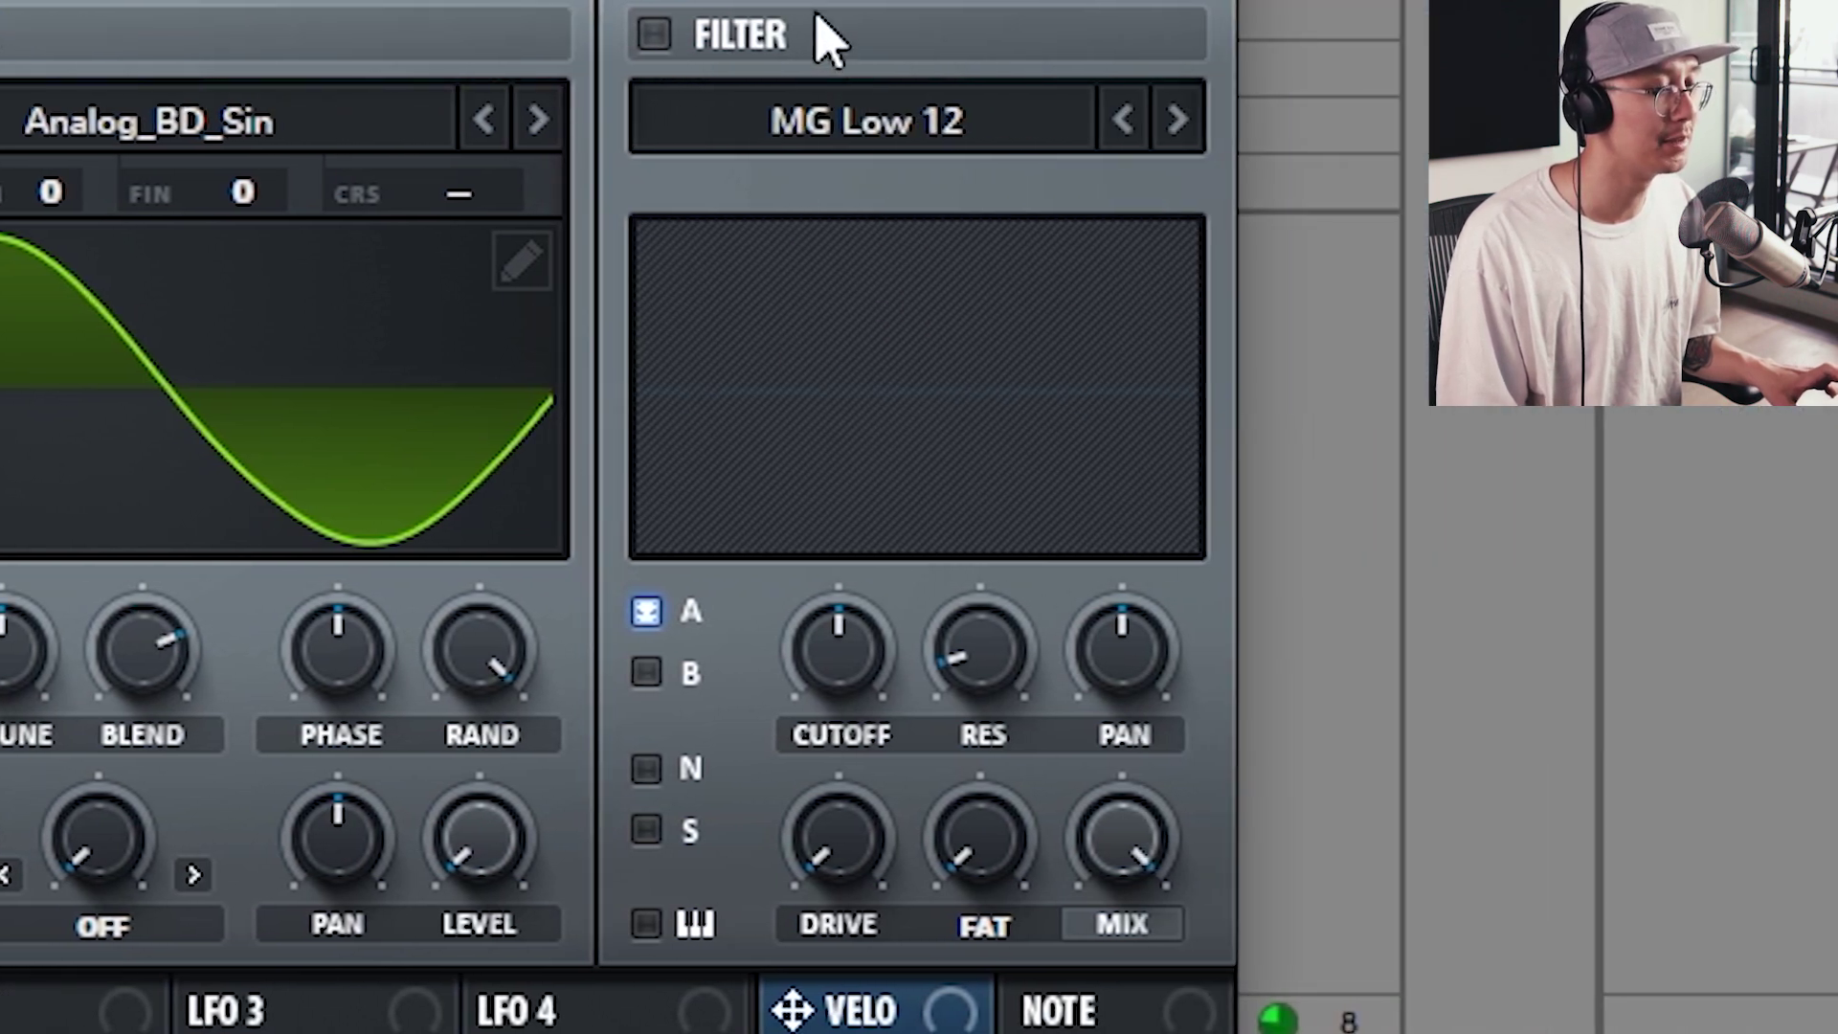
- Switch on a German LP filter with cutoff lowered to about 86 Hz, then display LFO 1
click(654, 36)
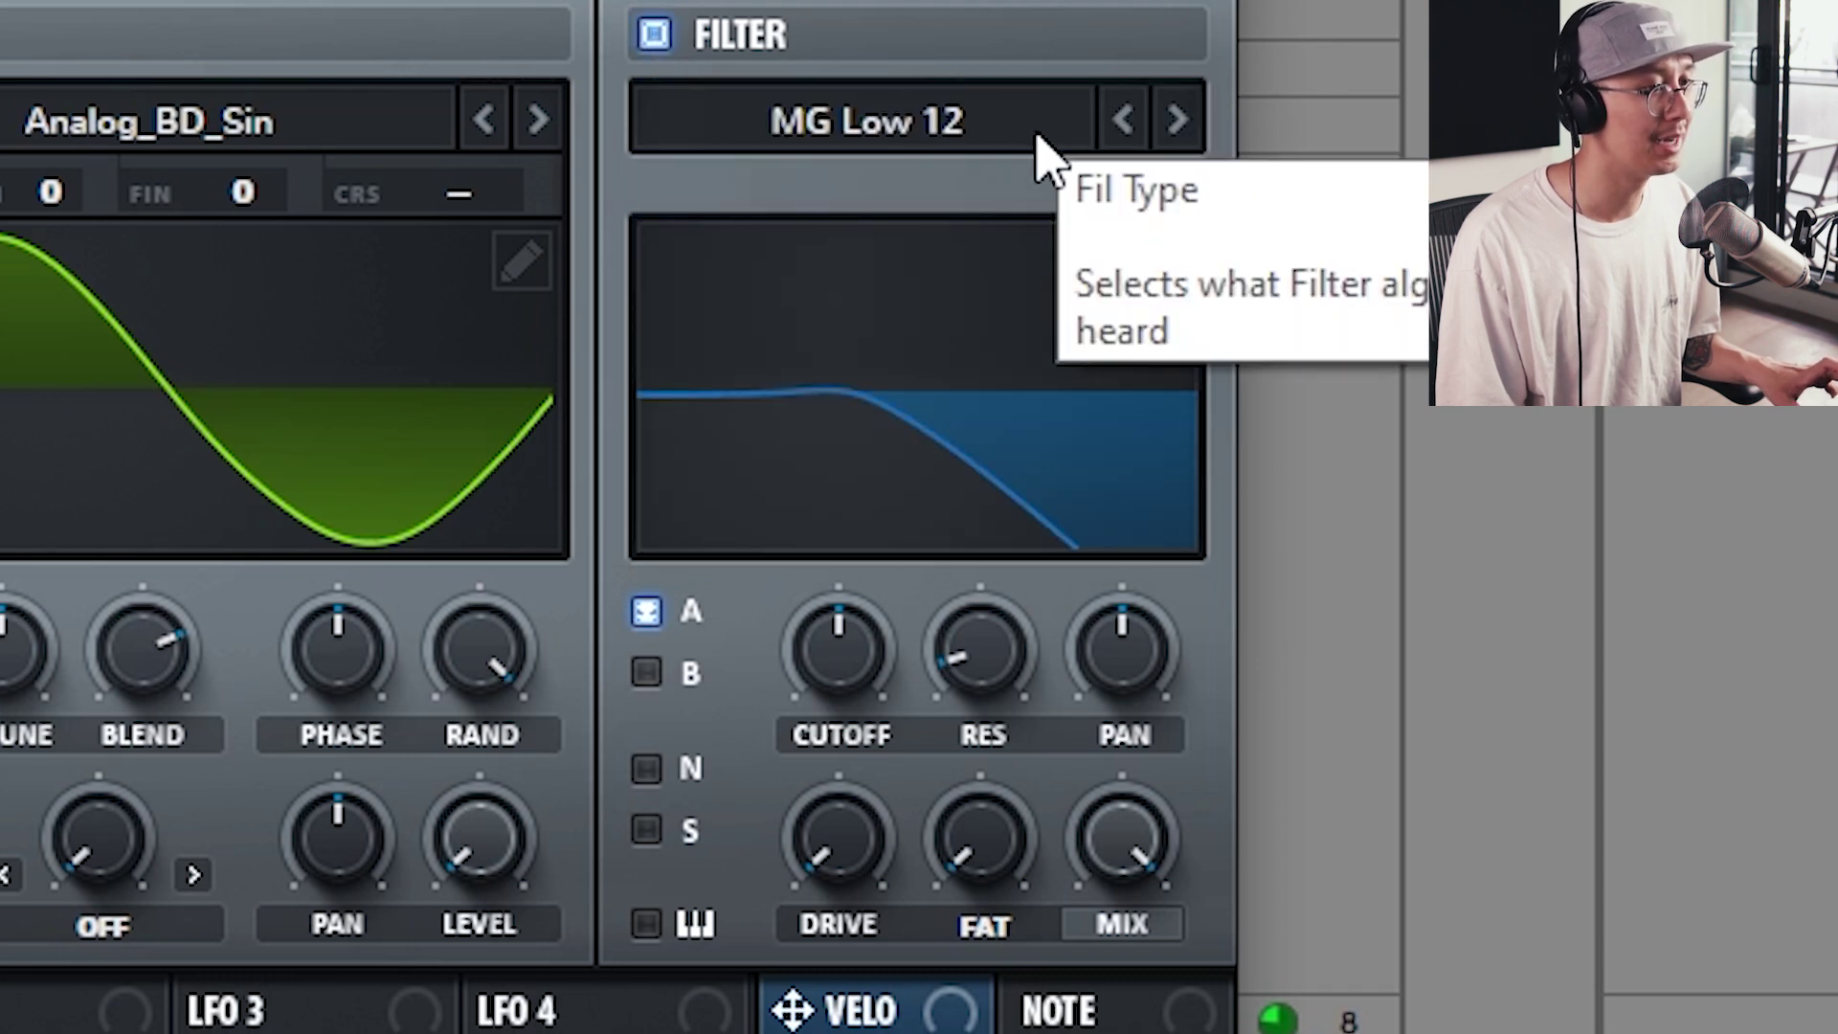
click(876, 158)
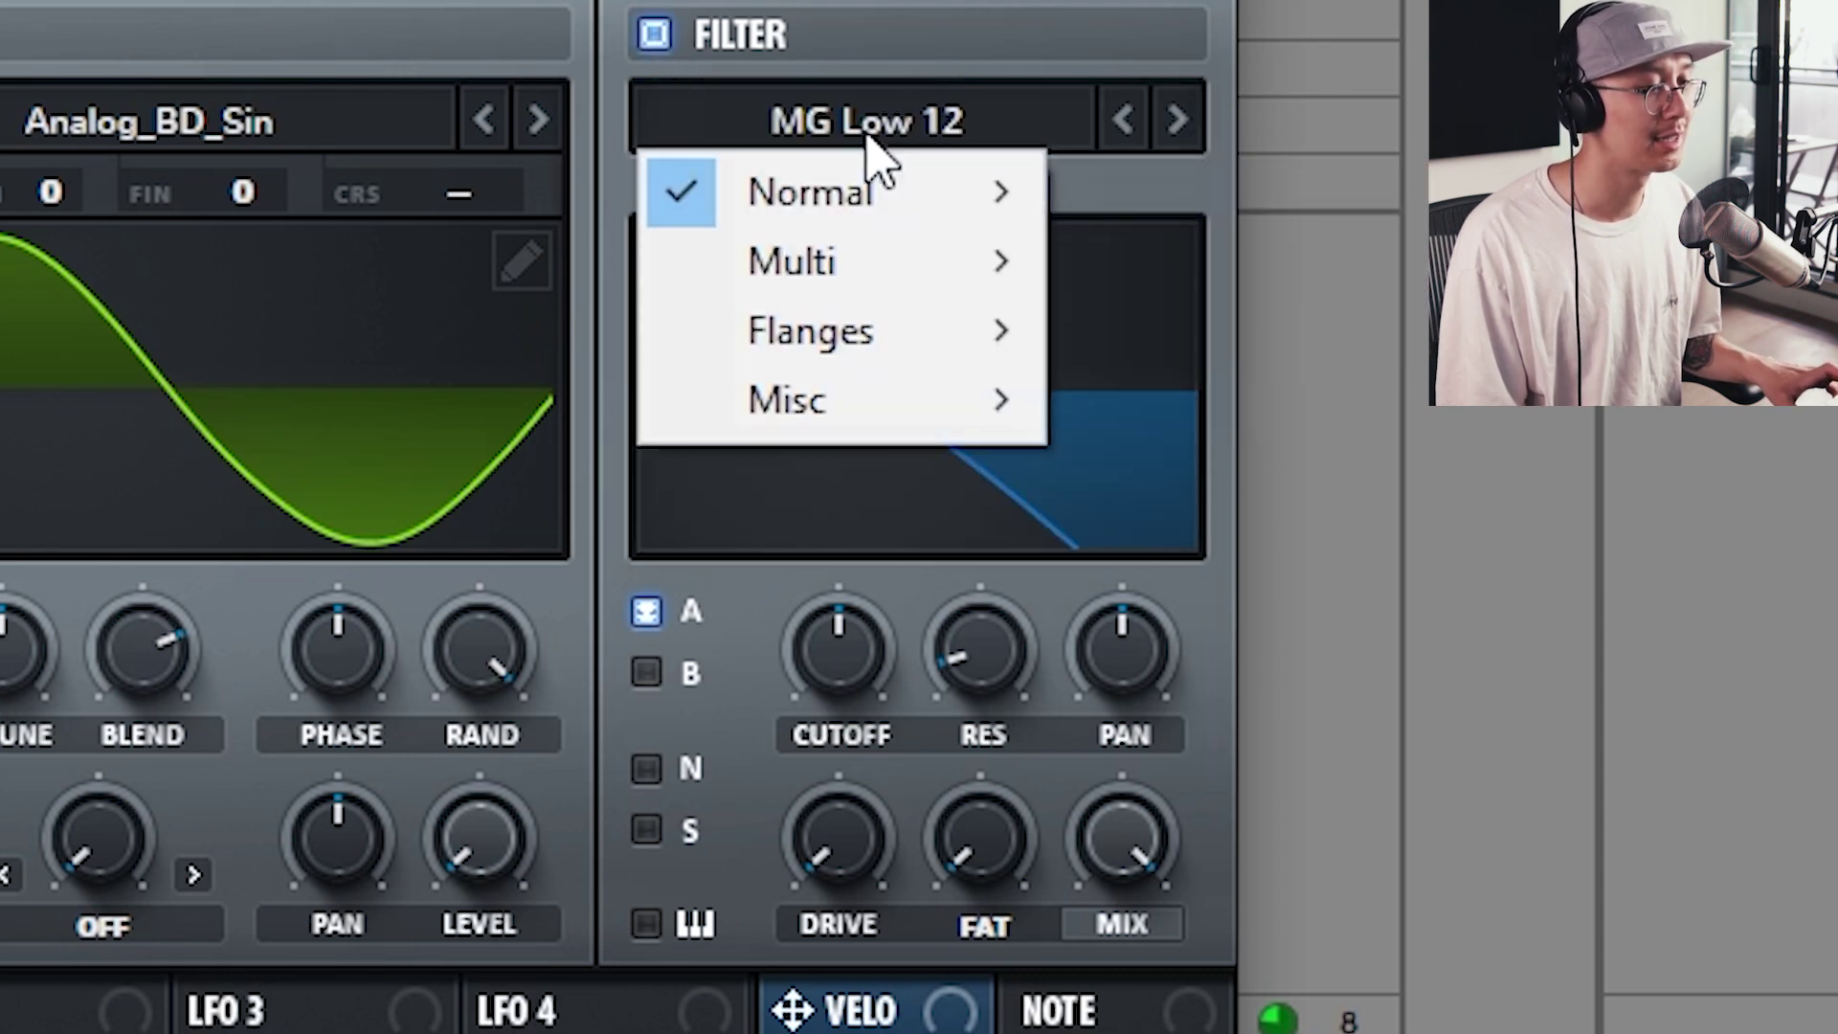
mouse_move(902, 440)
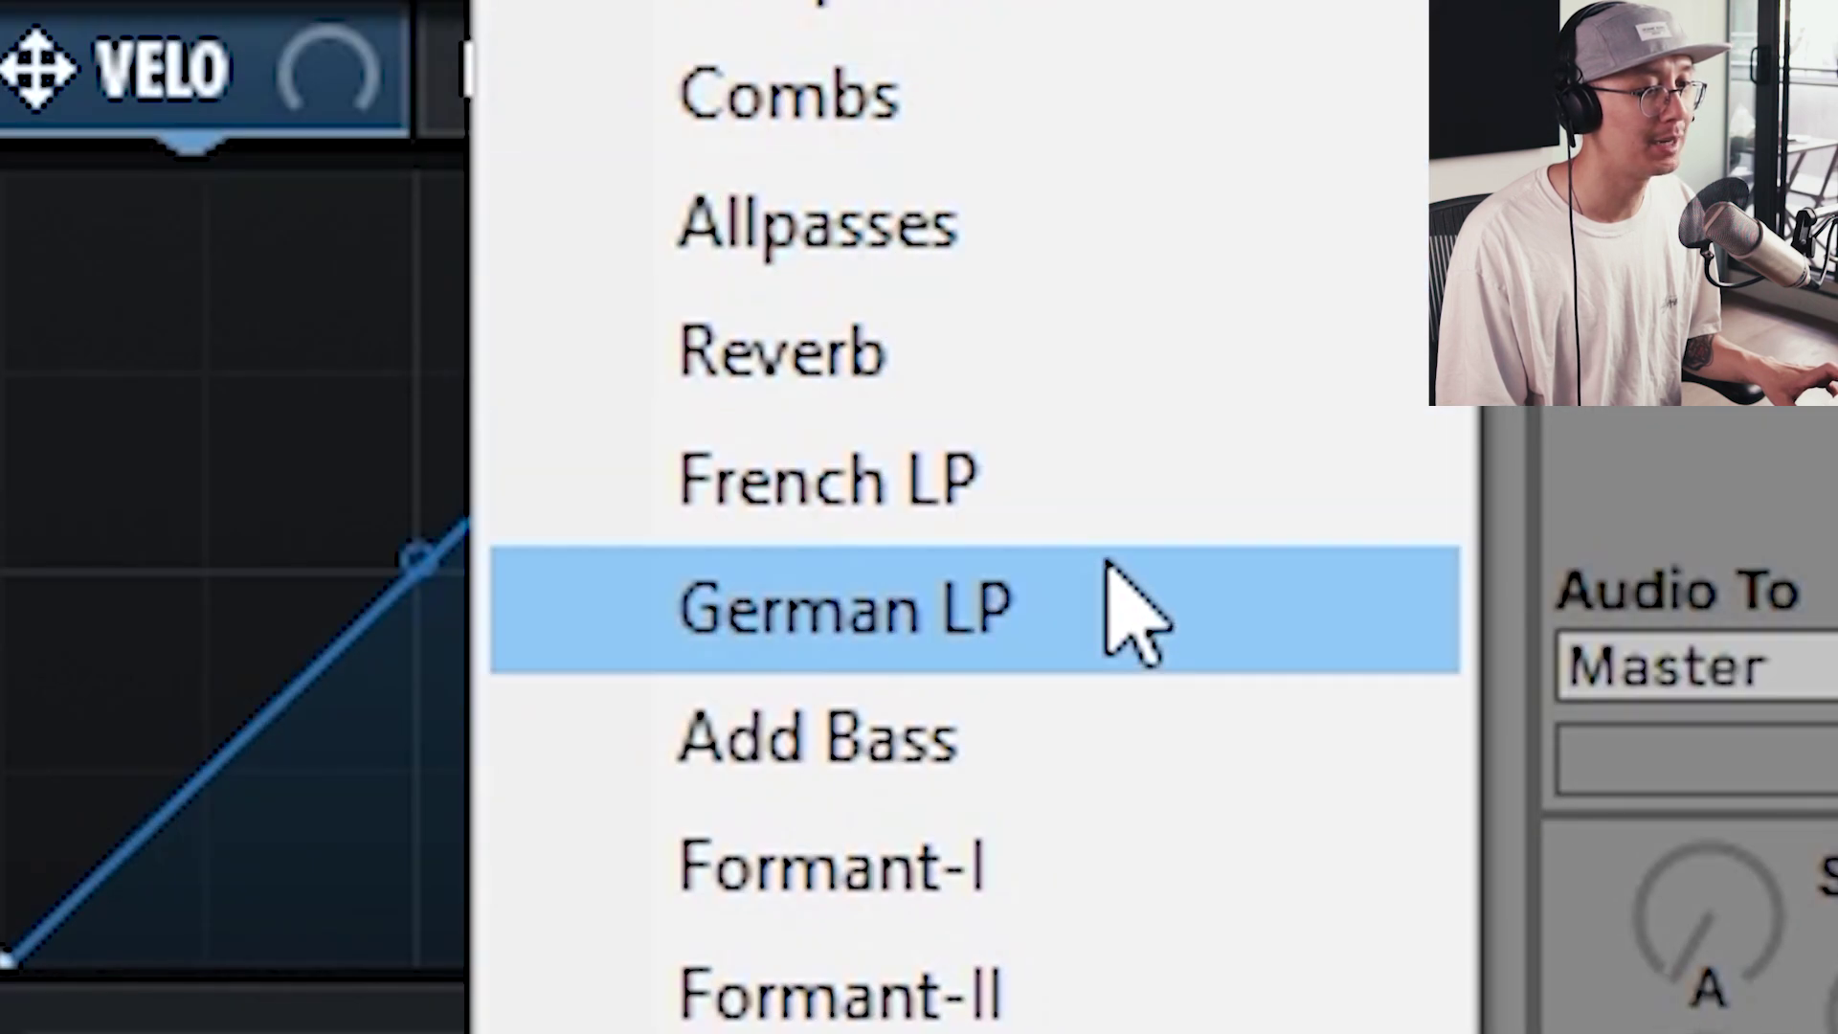
click(1128, 616)
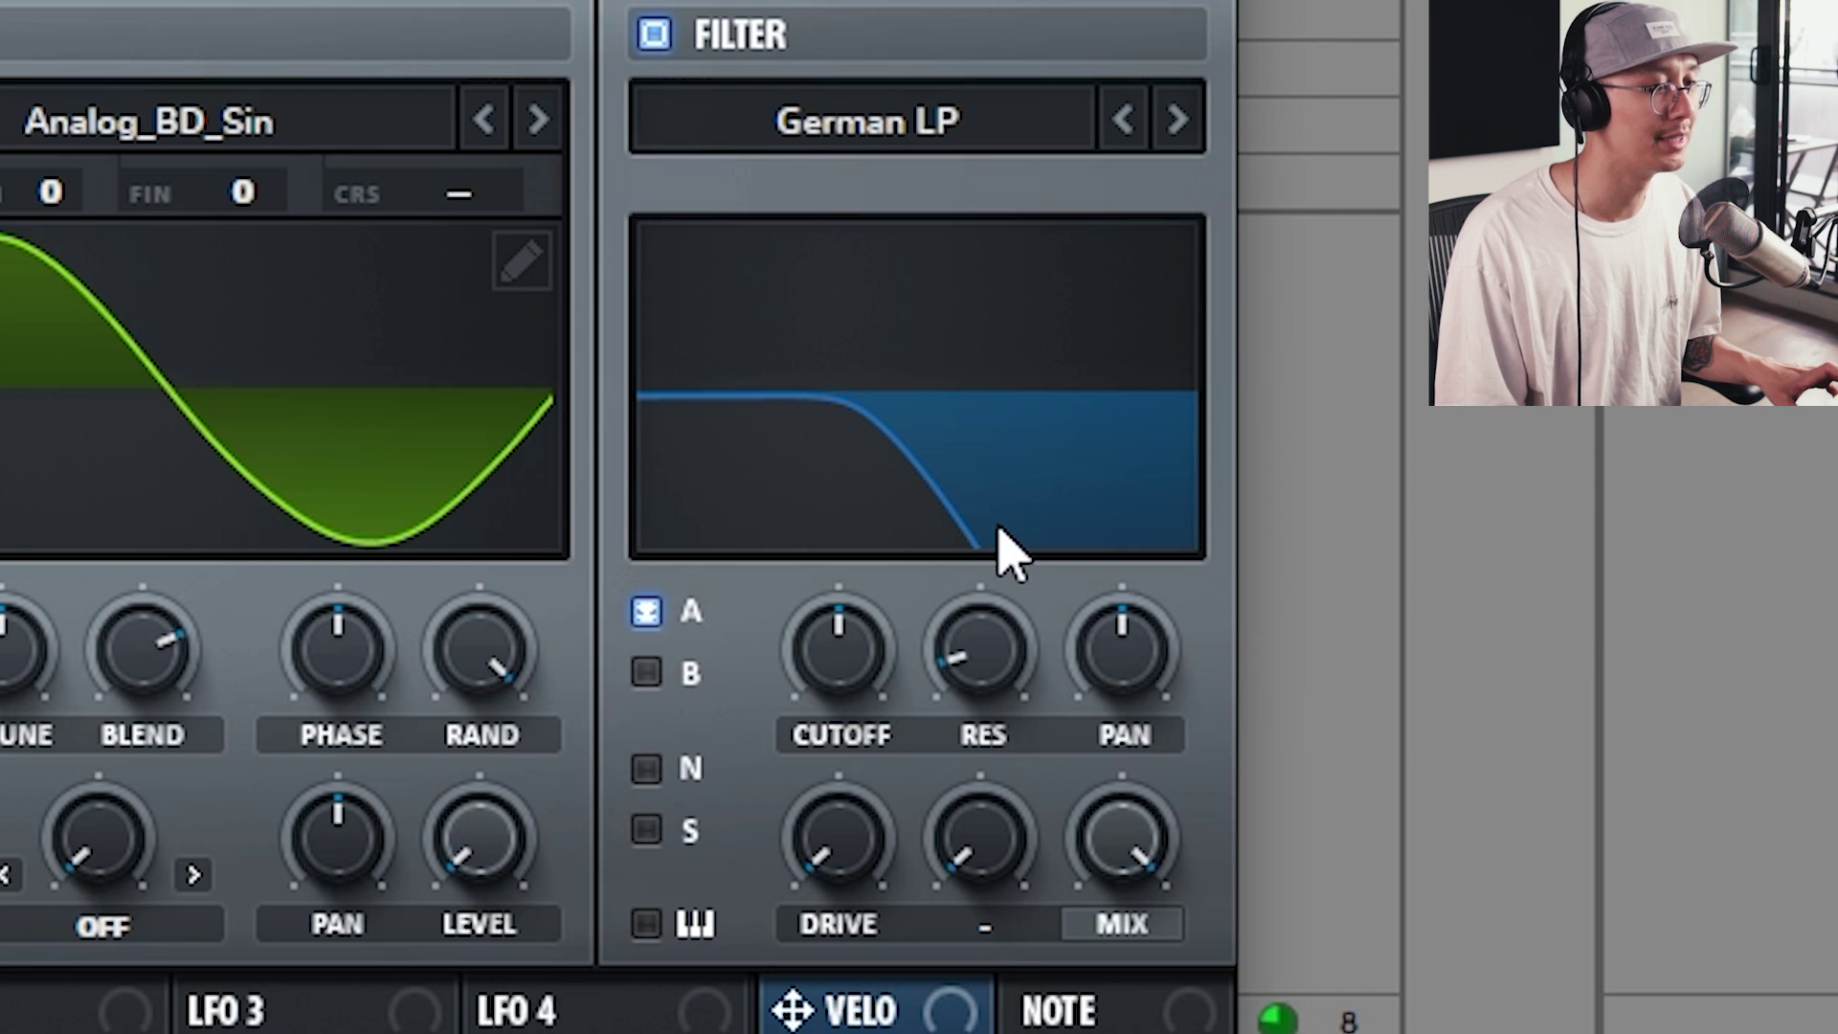
drag(881, 675, 829, 810)
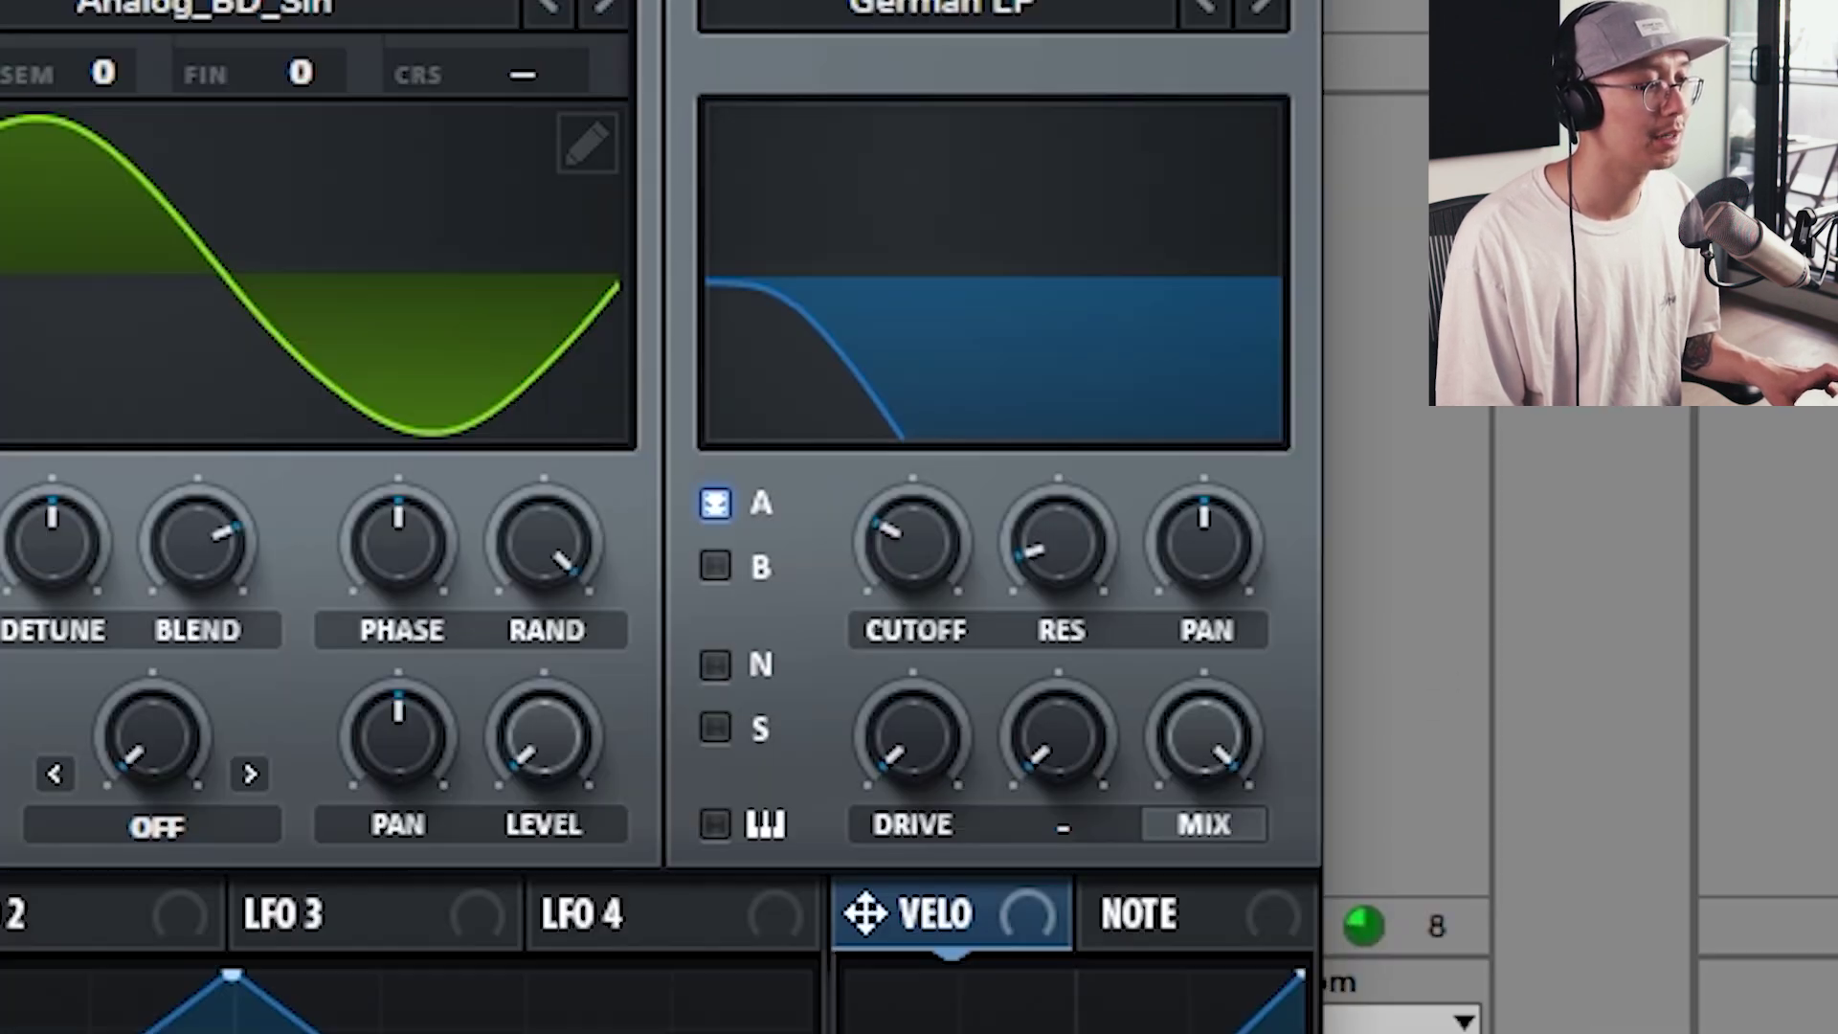
click(154, 43)
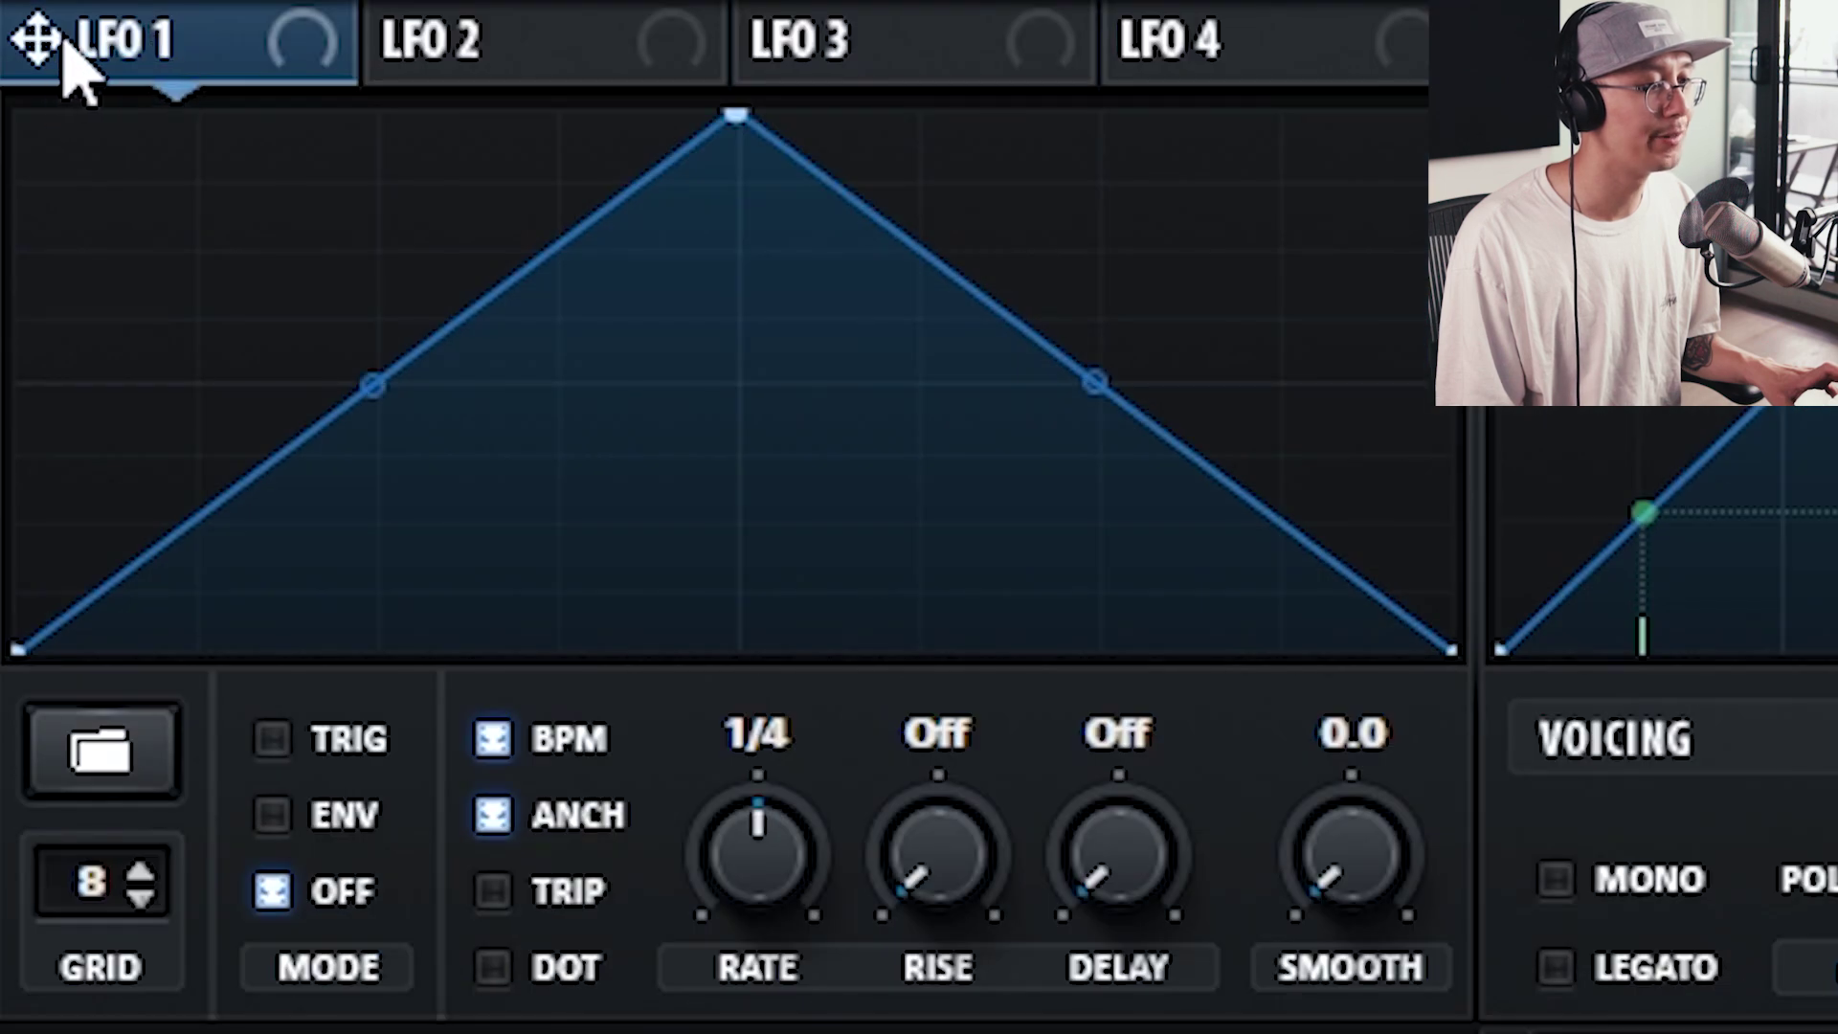
- Assign LFO 1 to the filter cutoff in envelope mode at a 1/8 rate
drag(65, 46, 903, 536)
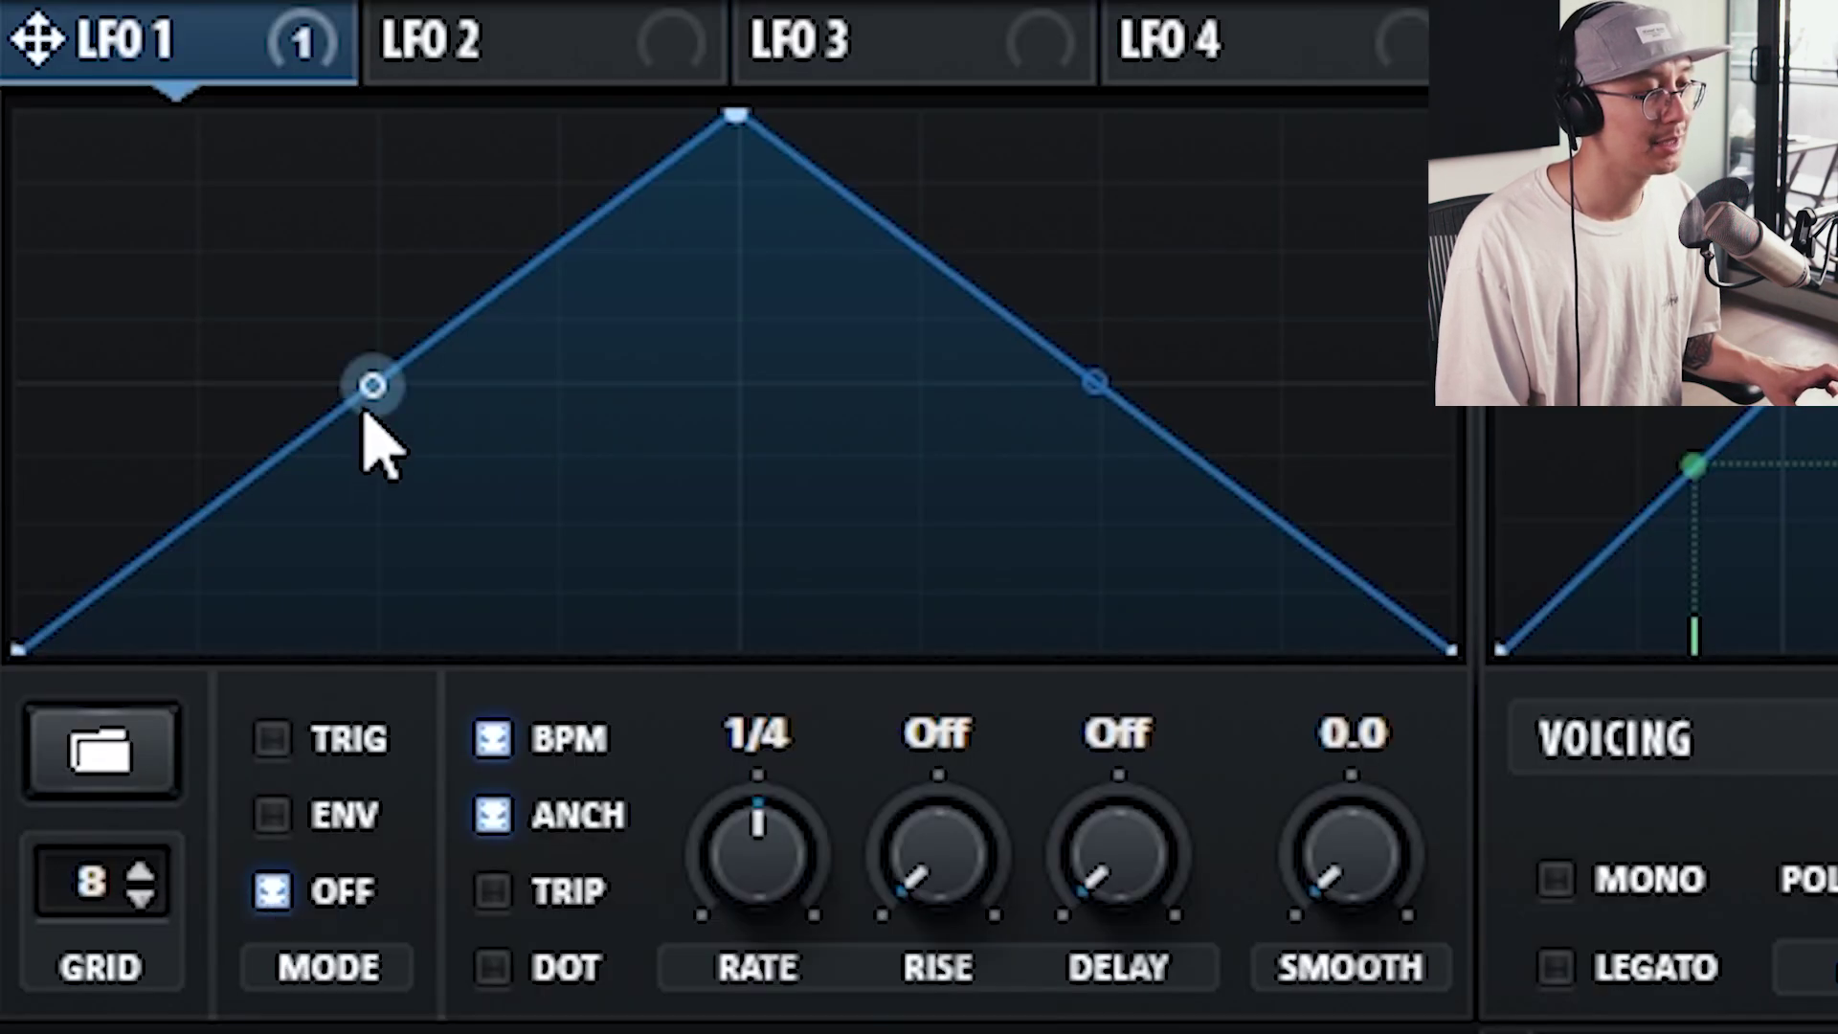
click(287, 821)
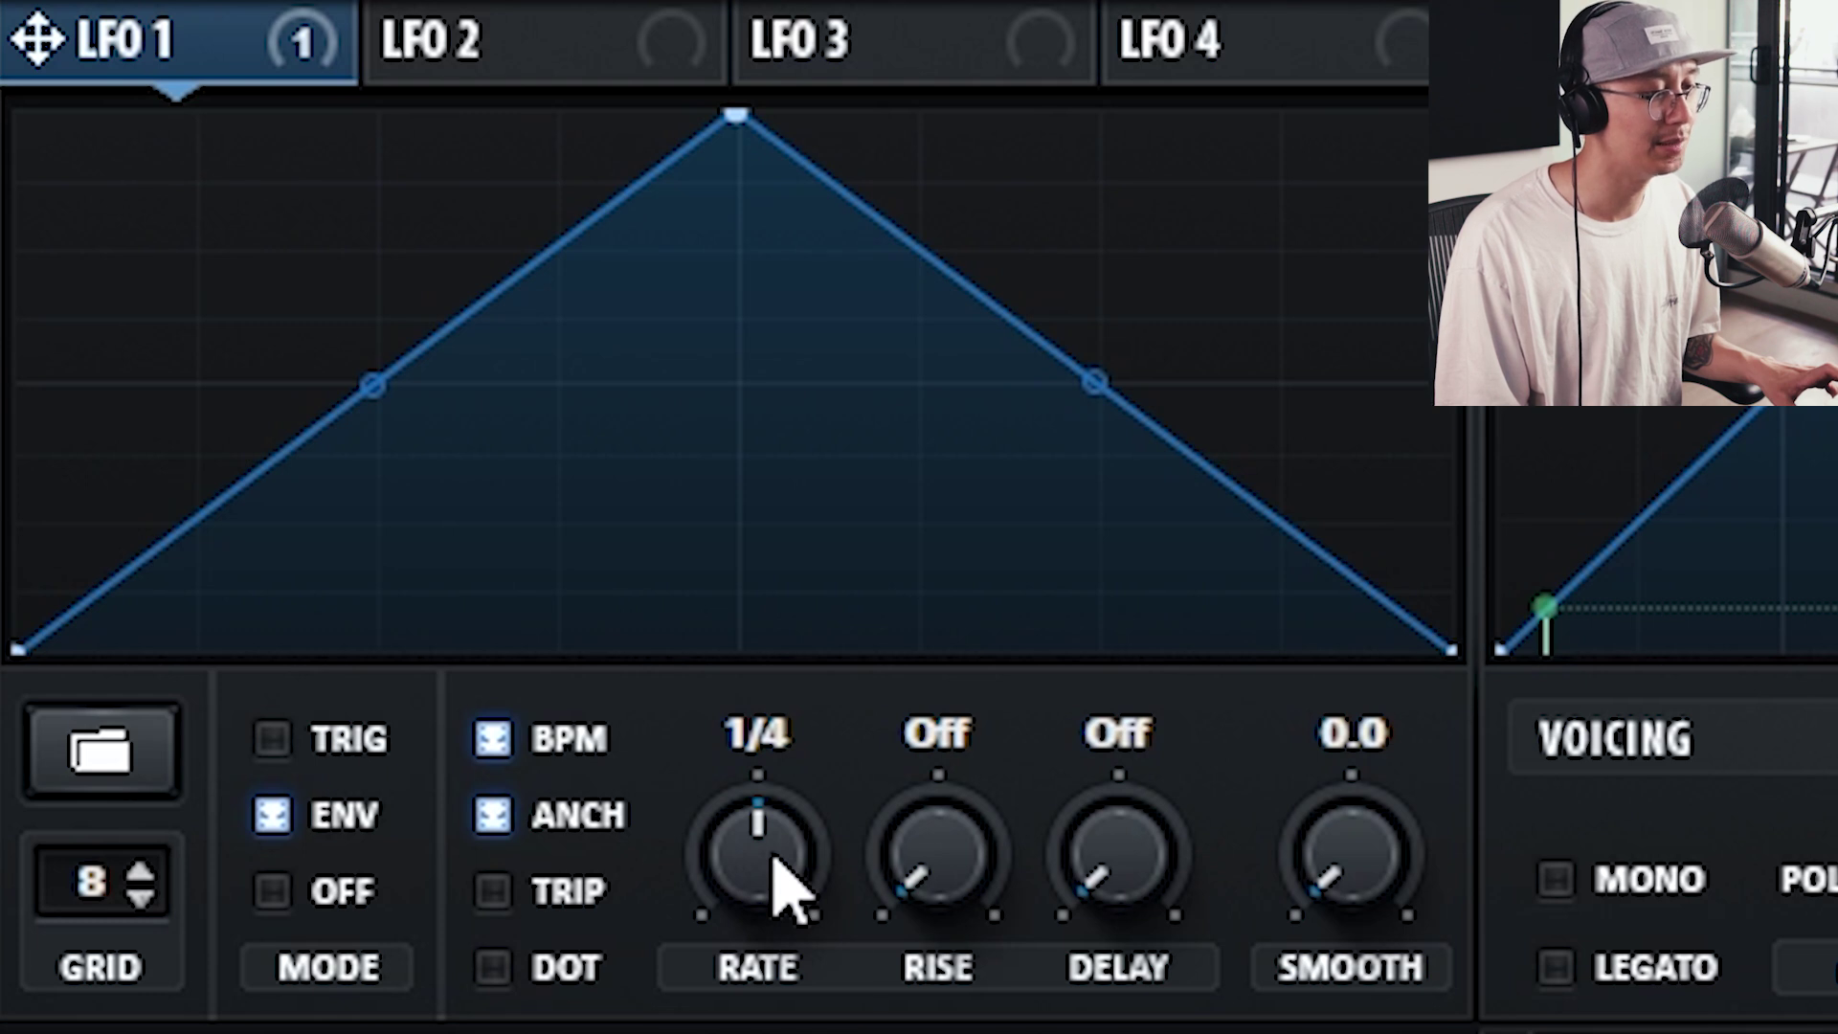
drag(780, 871, 793, 793)
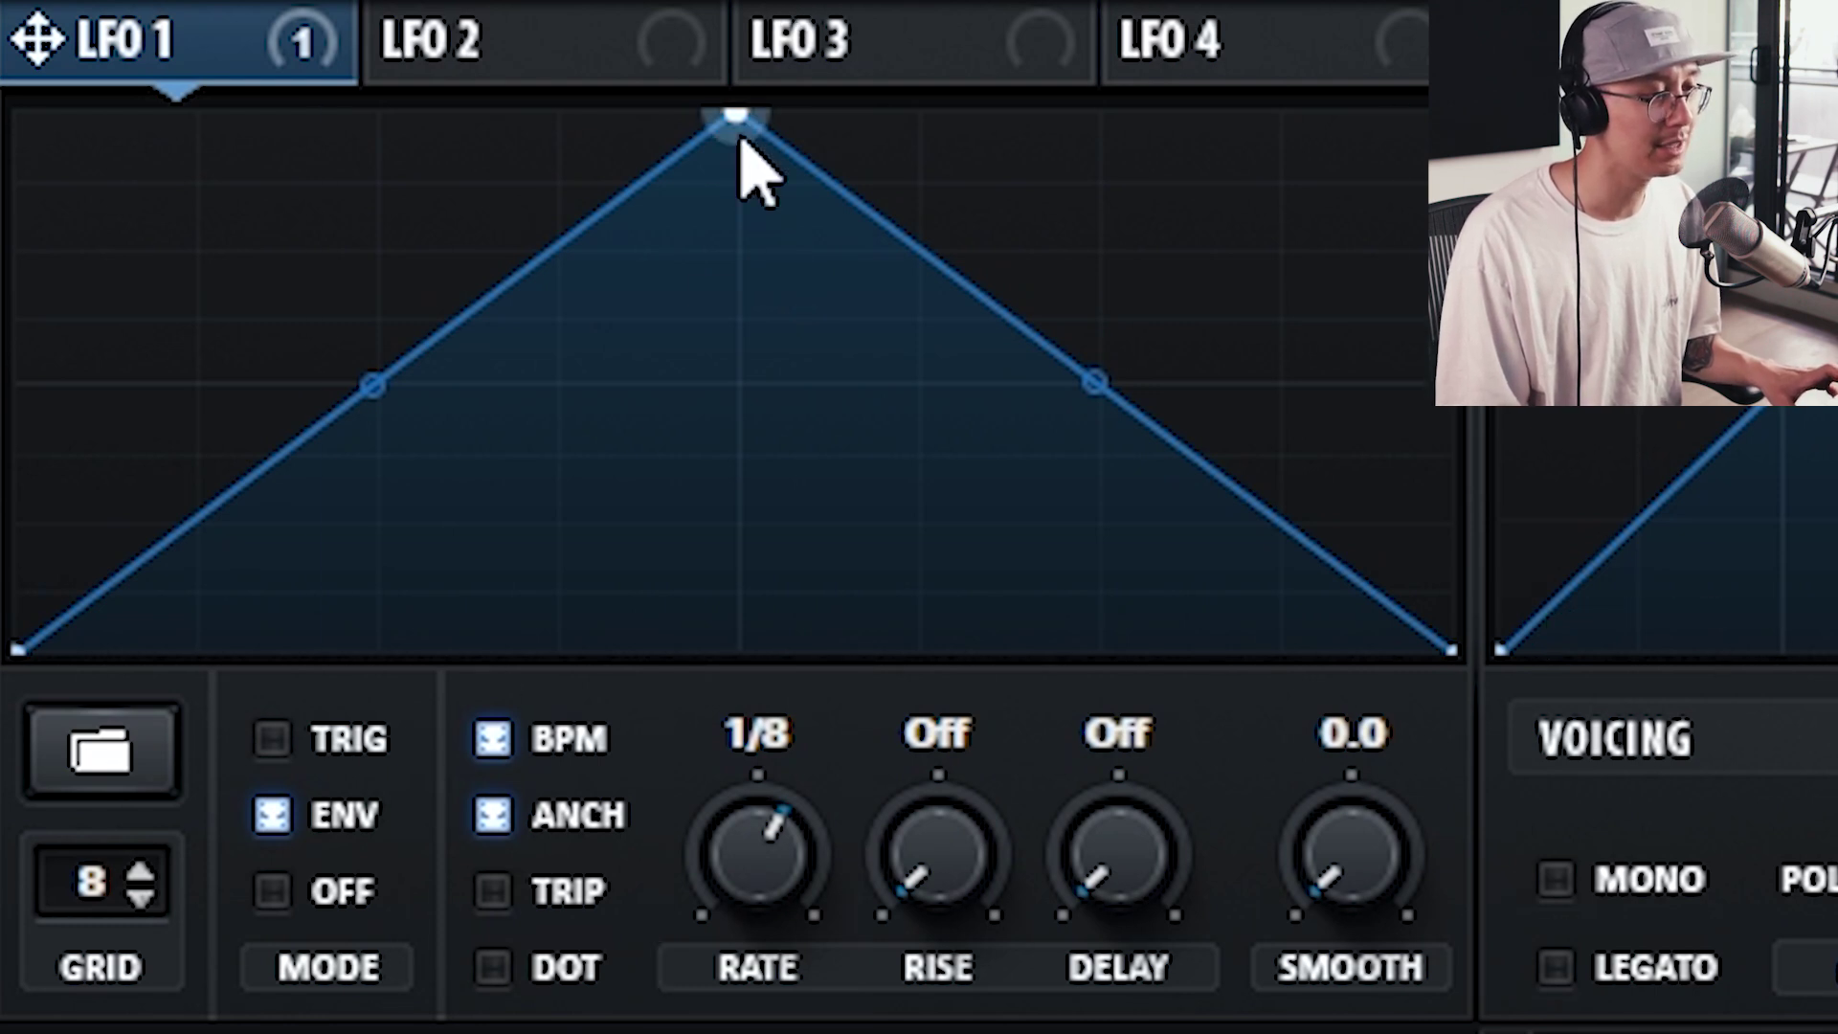
- Curve the LFO 1 shape's rise and fall, then set filter resonance 34% and drive 41%
drag(737, 117, 402, 5)
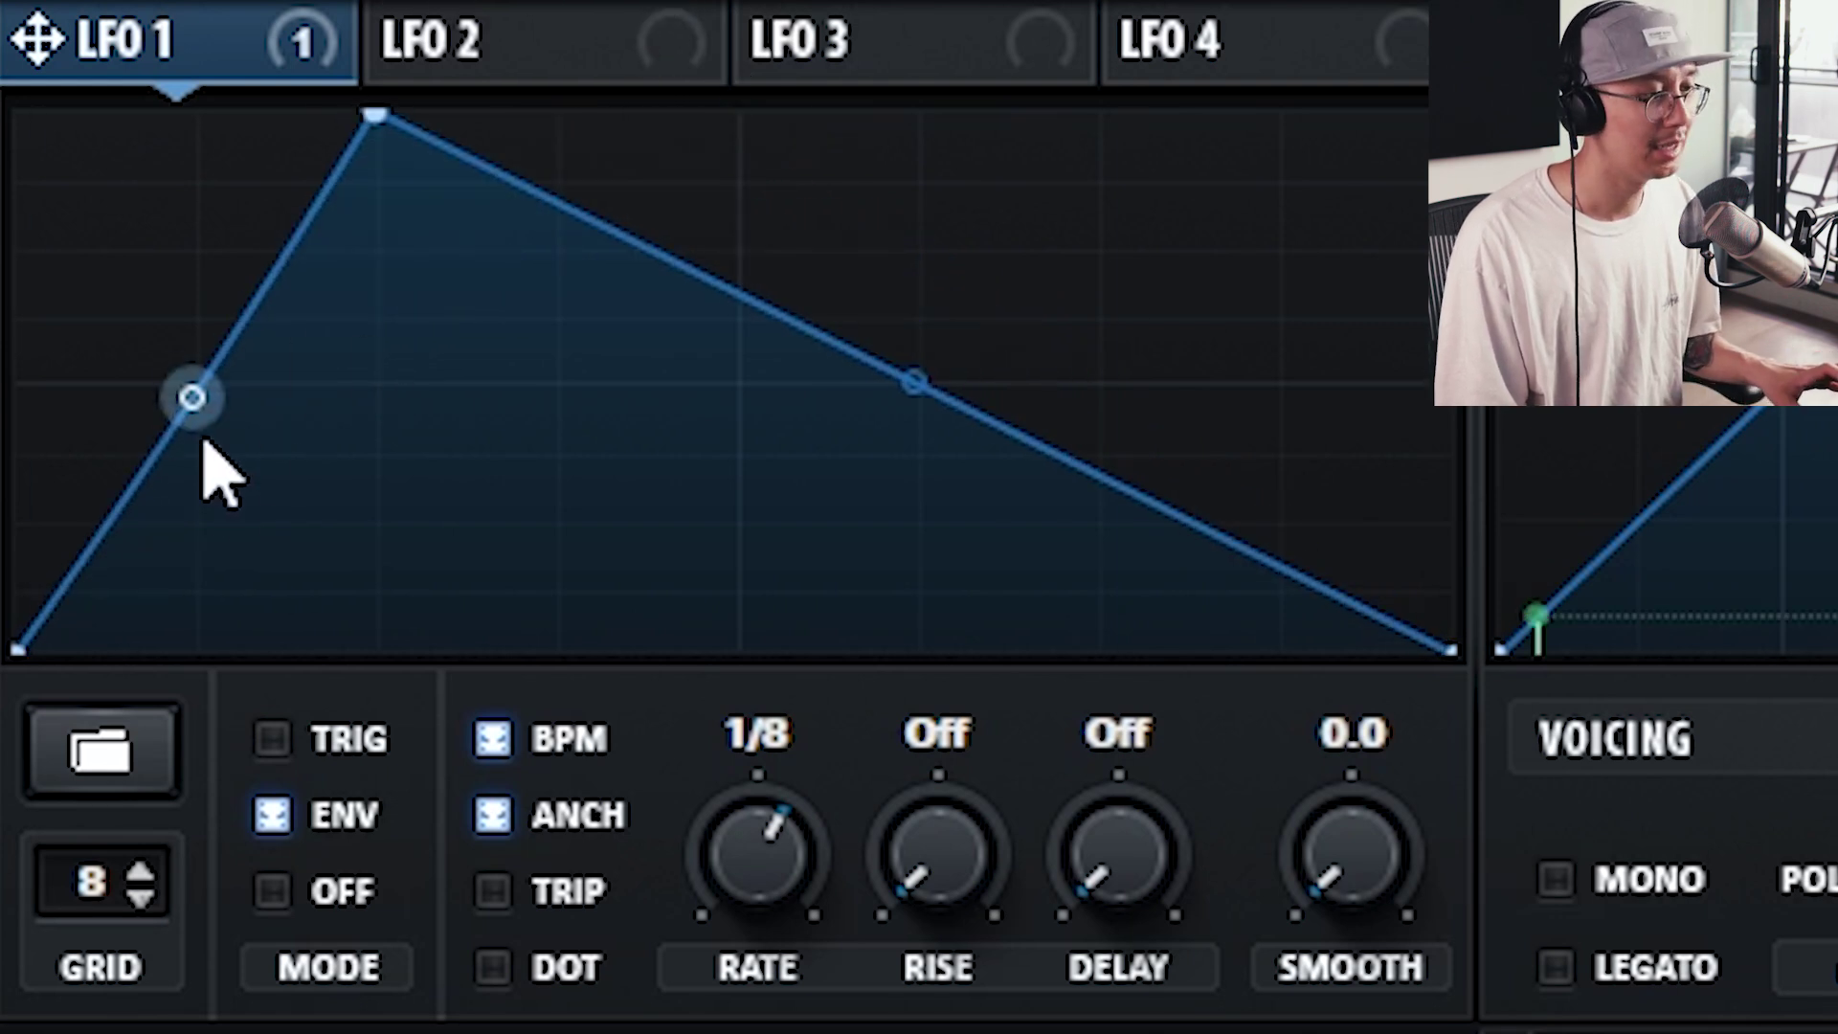
drag(192, 398, 213, 453)
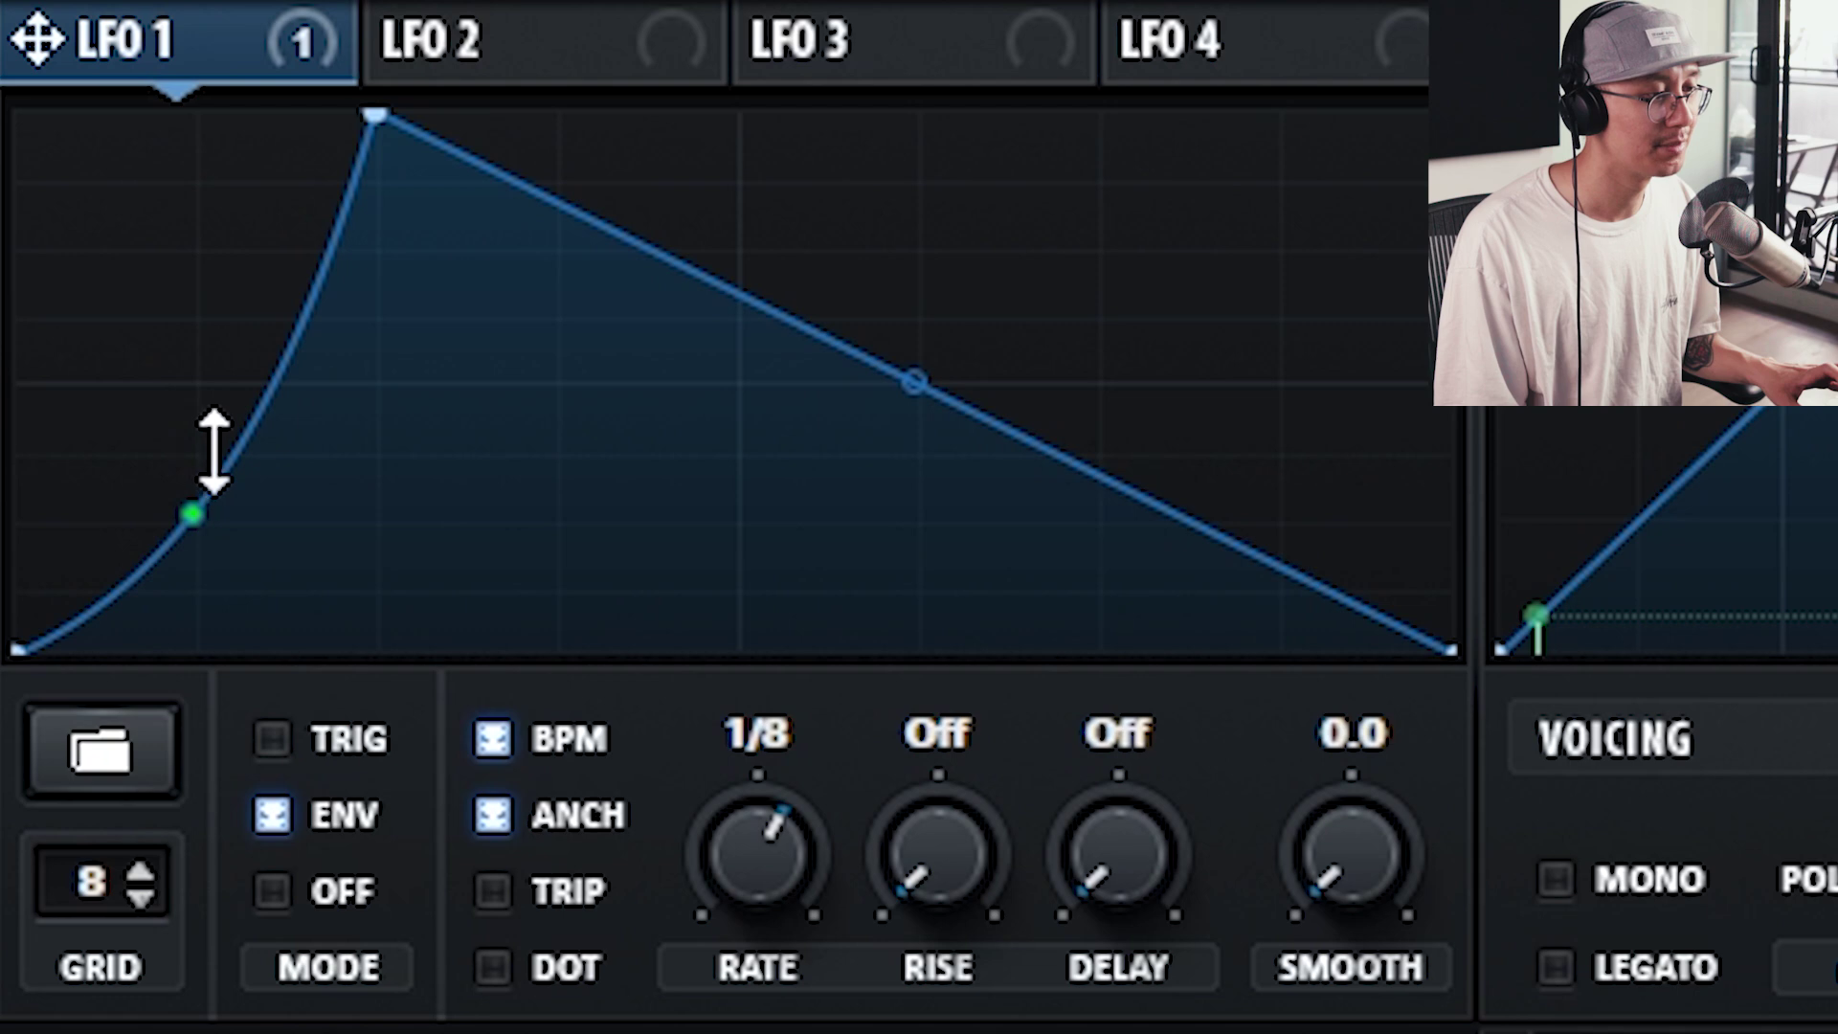
drag(913, 381, 915, 347)
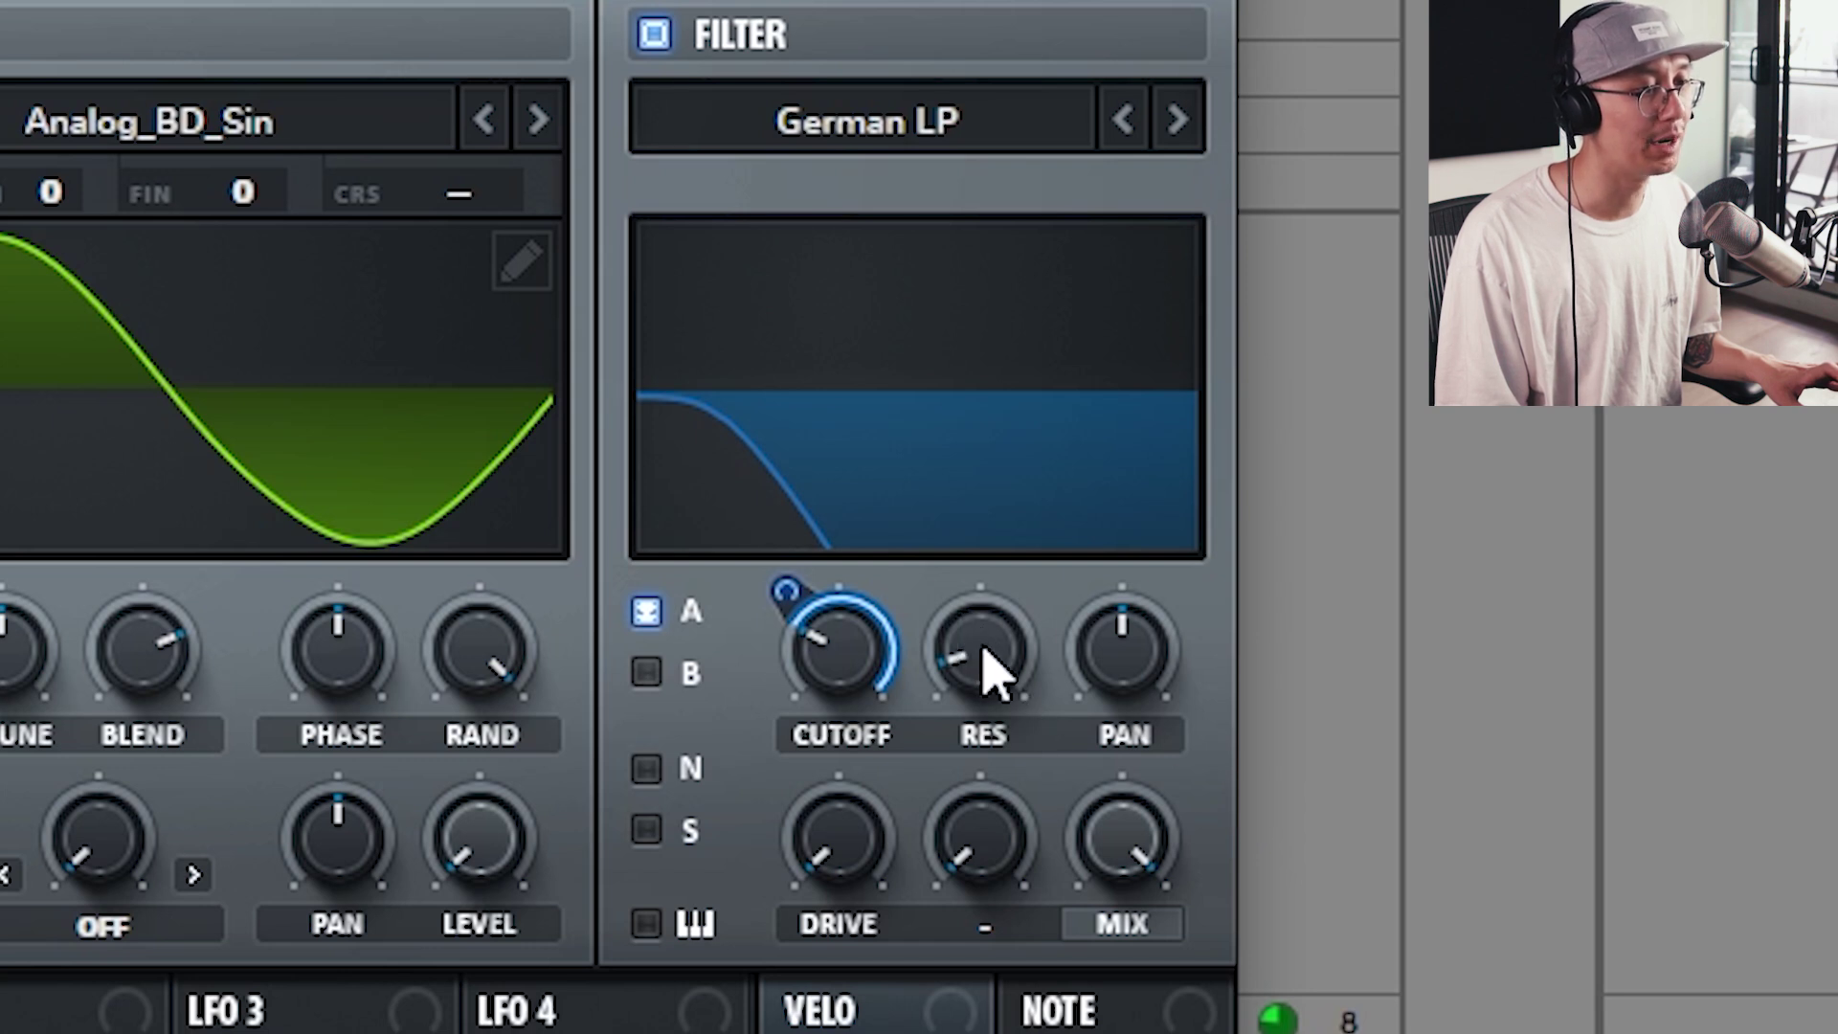
drag(993, 678, 985, 504)
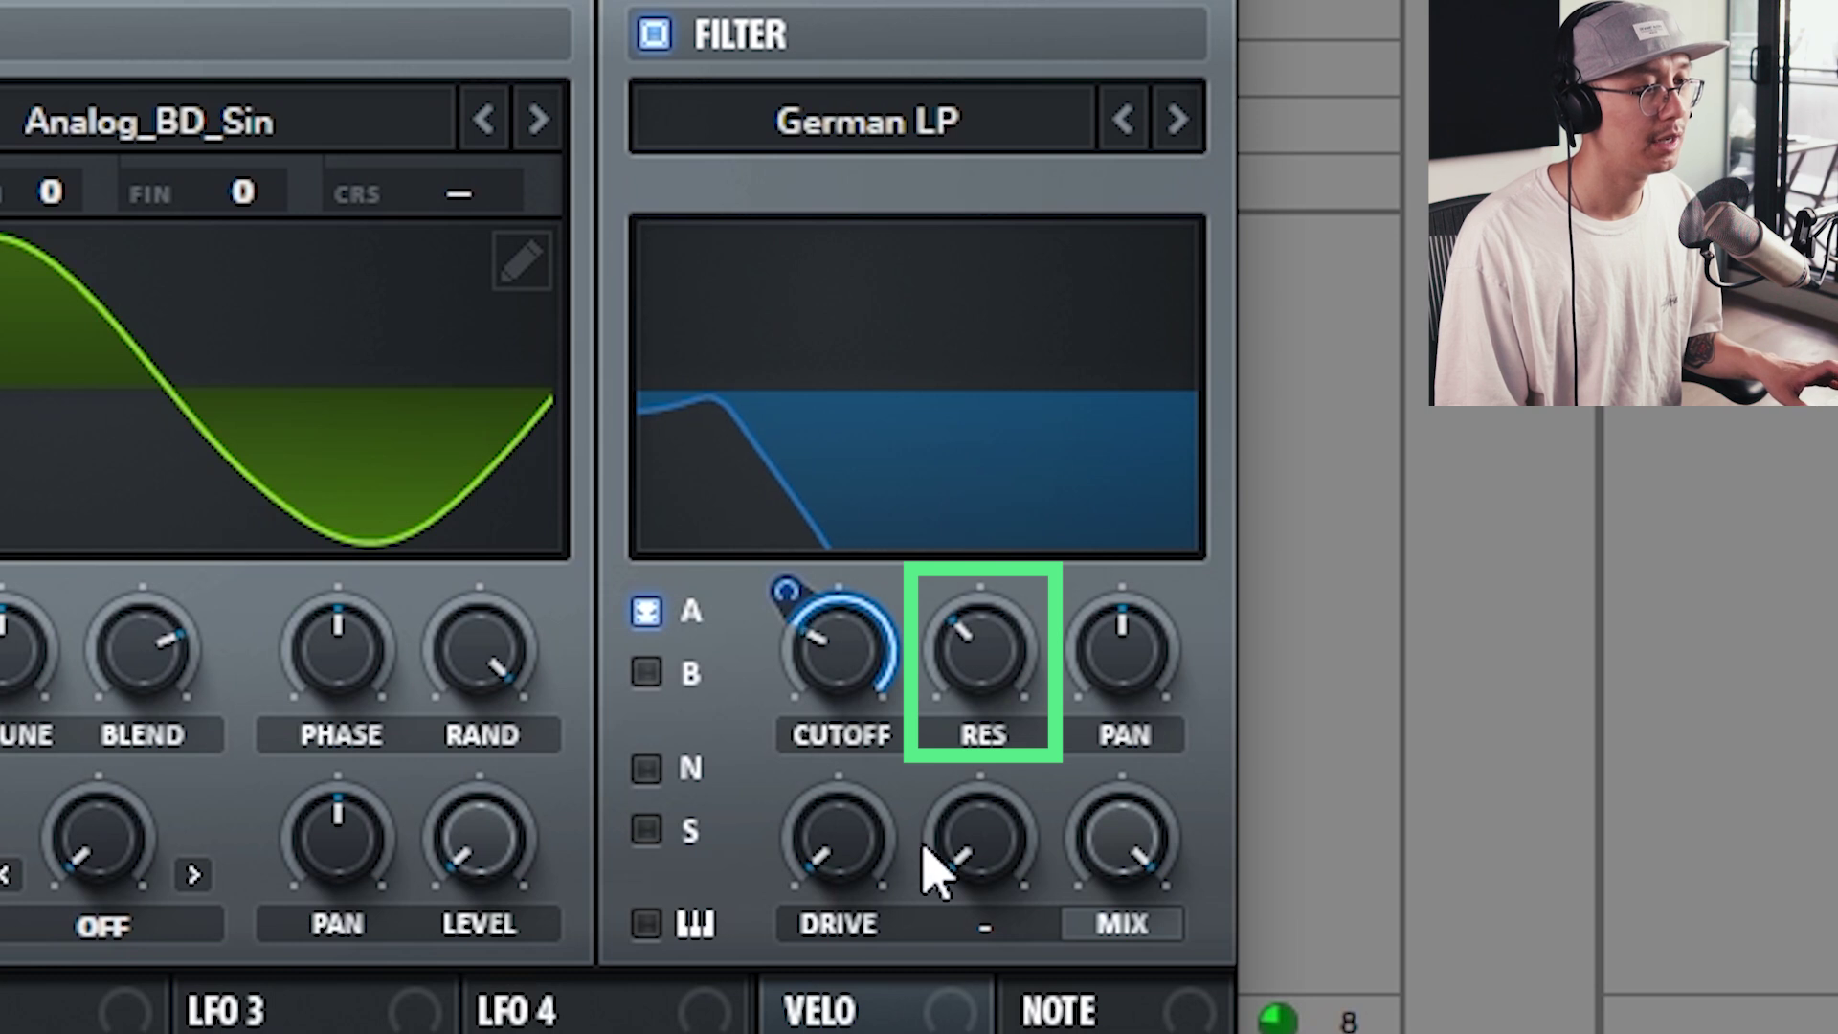
drag(865, 862, 821, 300)
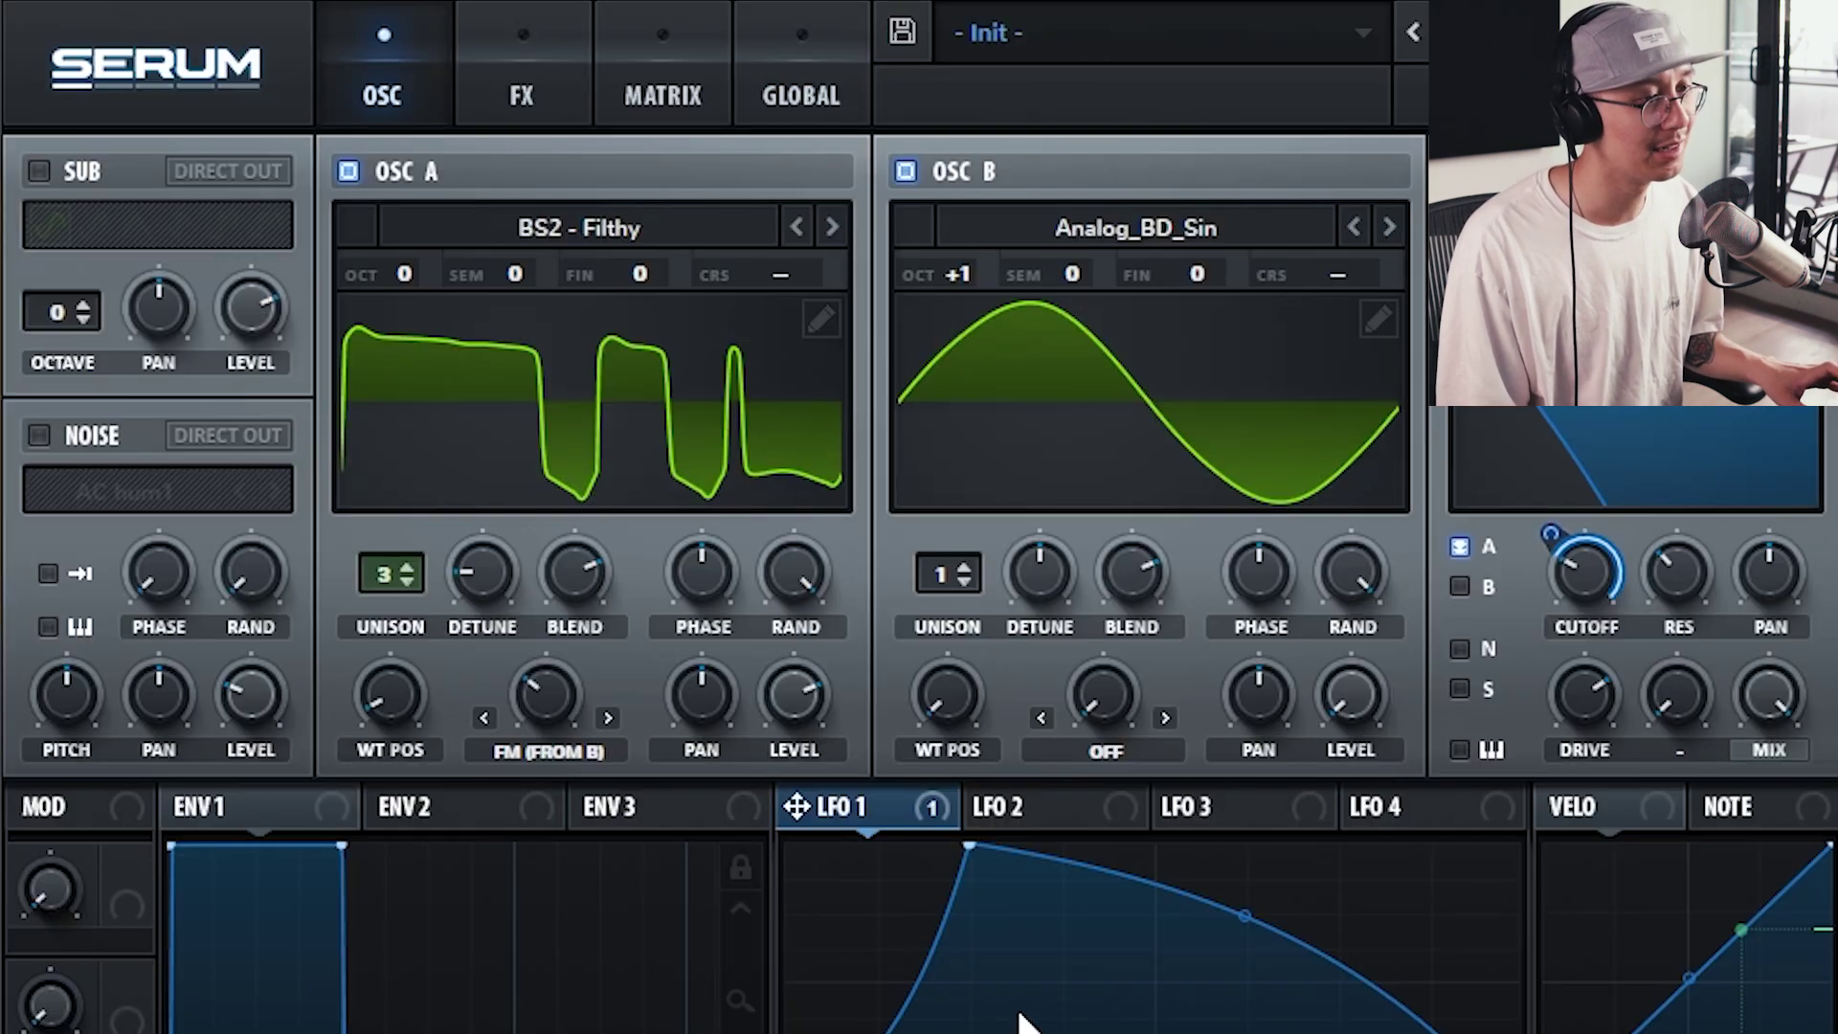
- Enable Distortion on the FX page in Diode 1 mode with drive around 28%
click(519, 59)
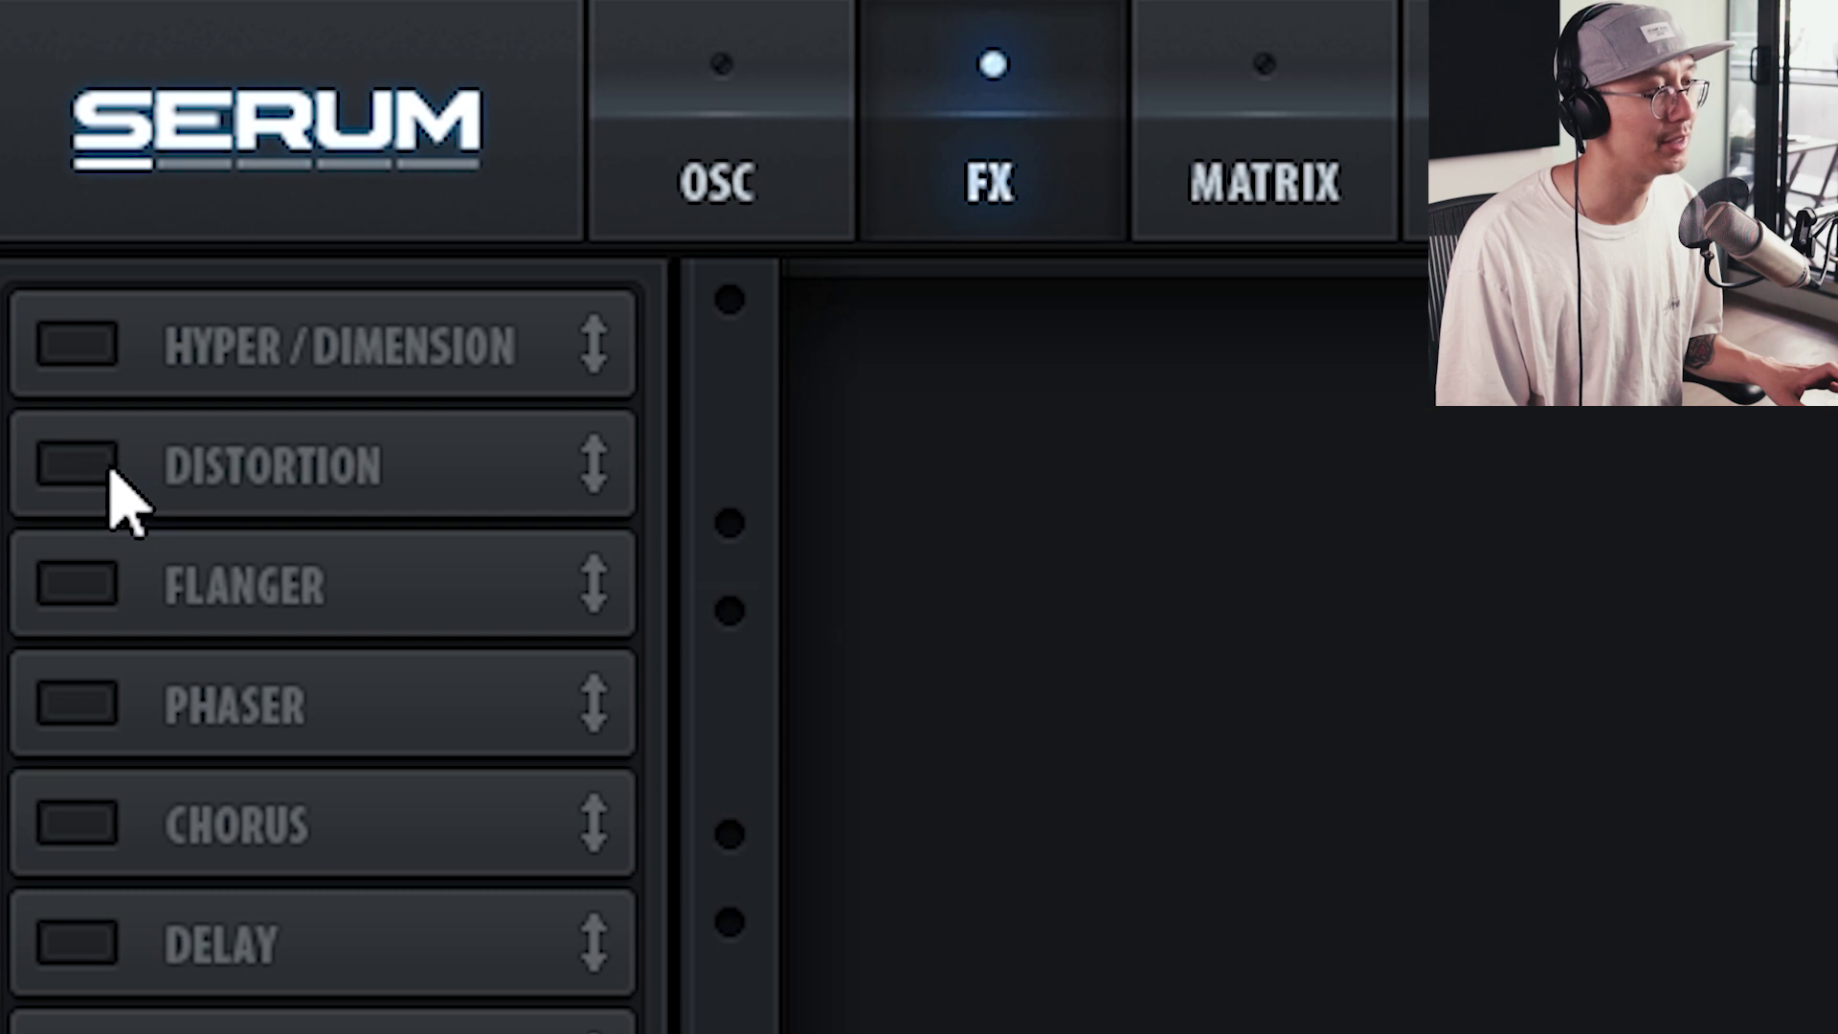
click(107, 471)
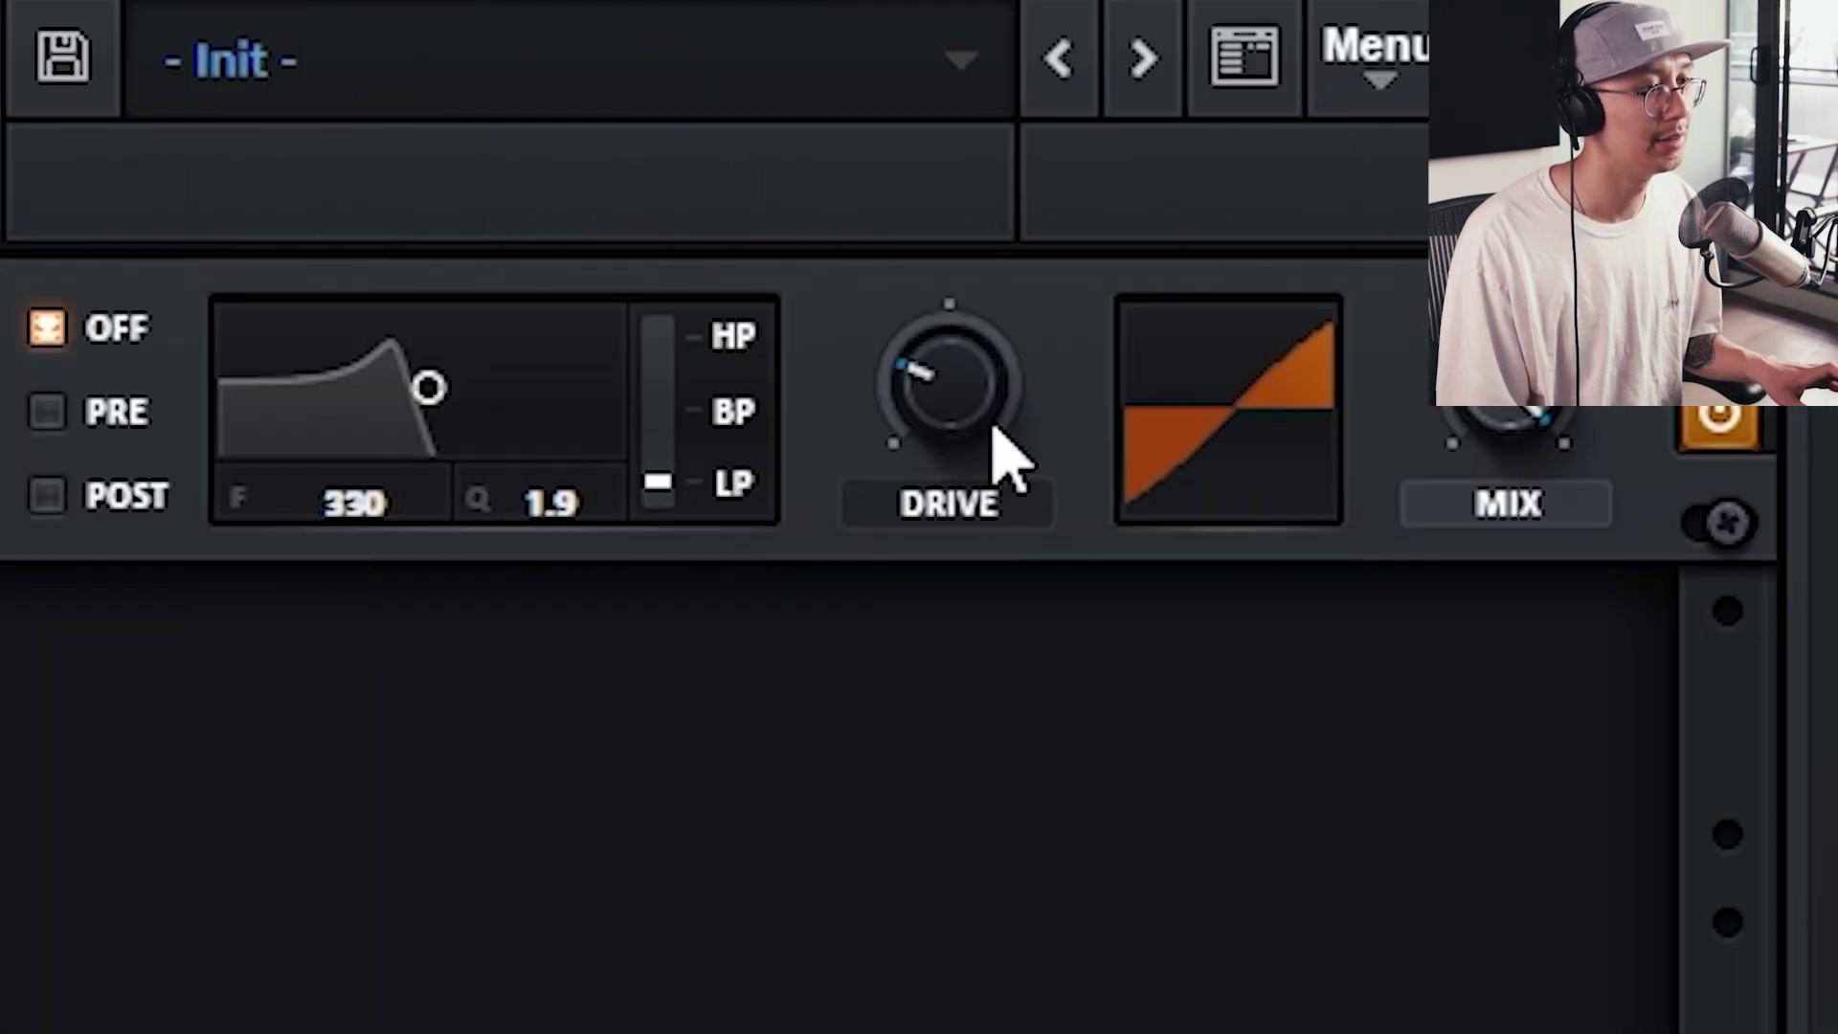
drag(996, 421, 967, 0)
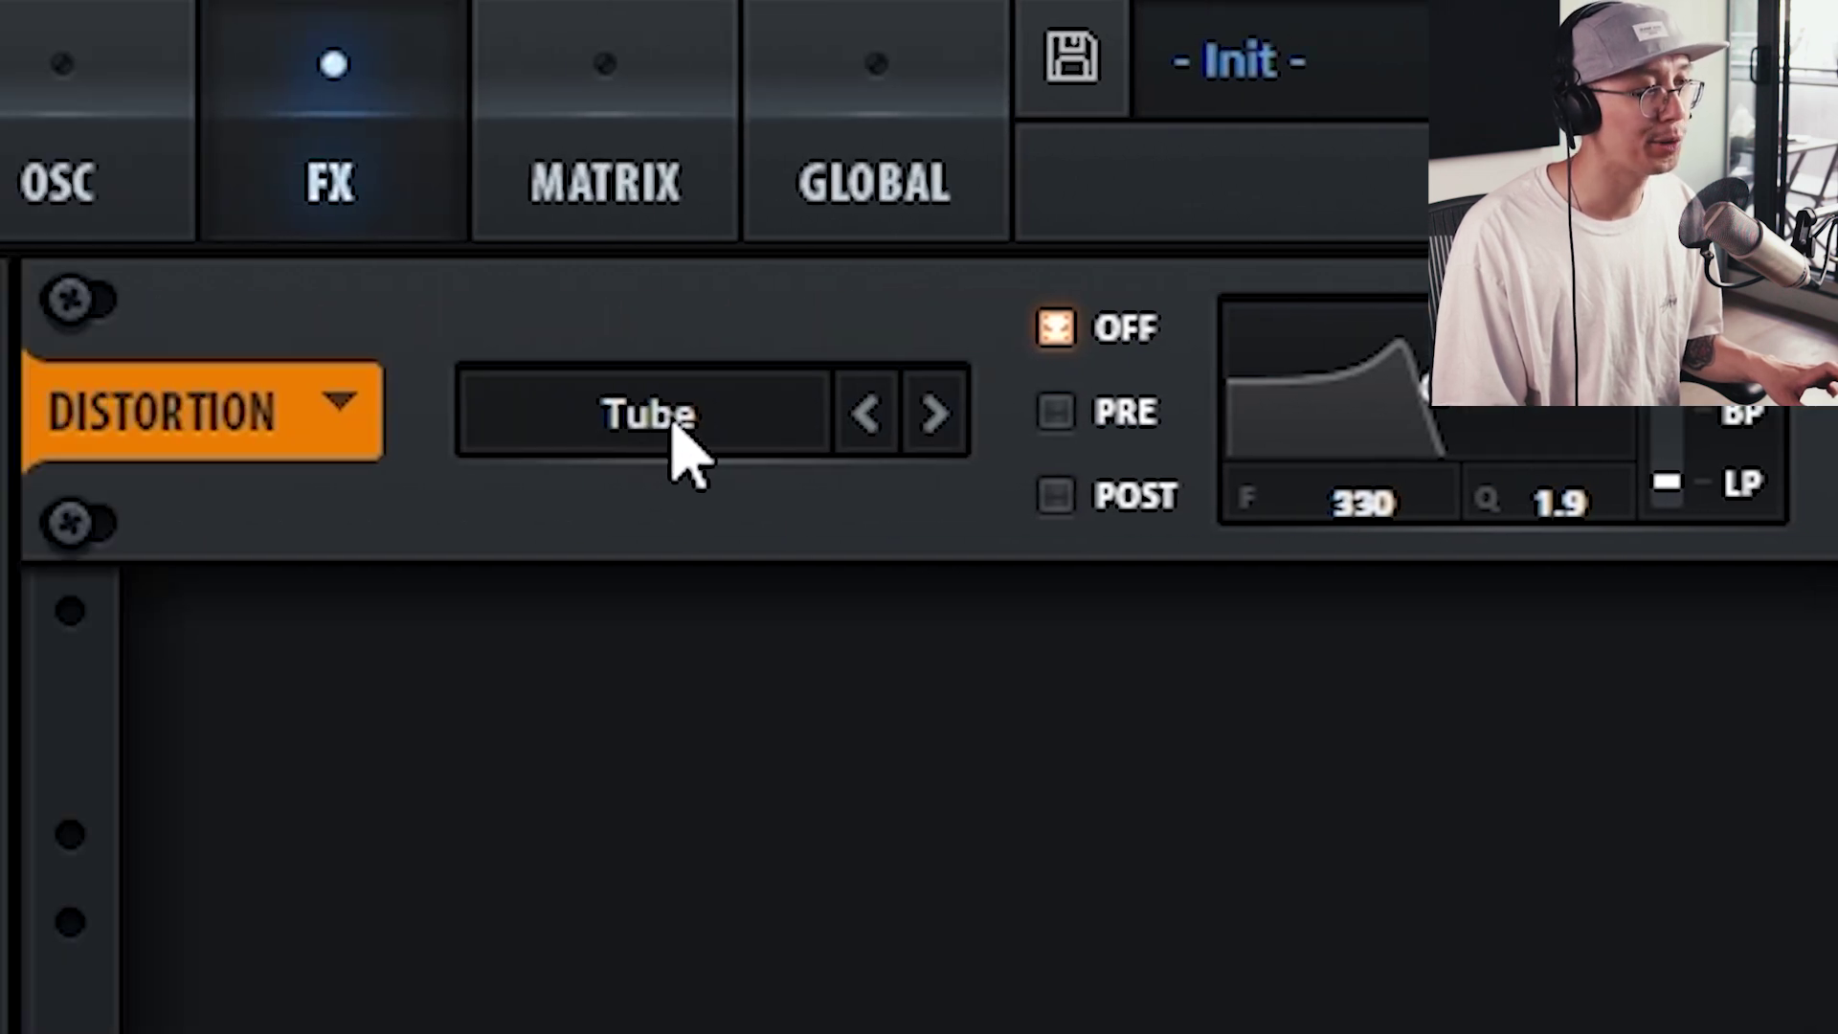
click(673, 418)
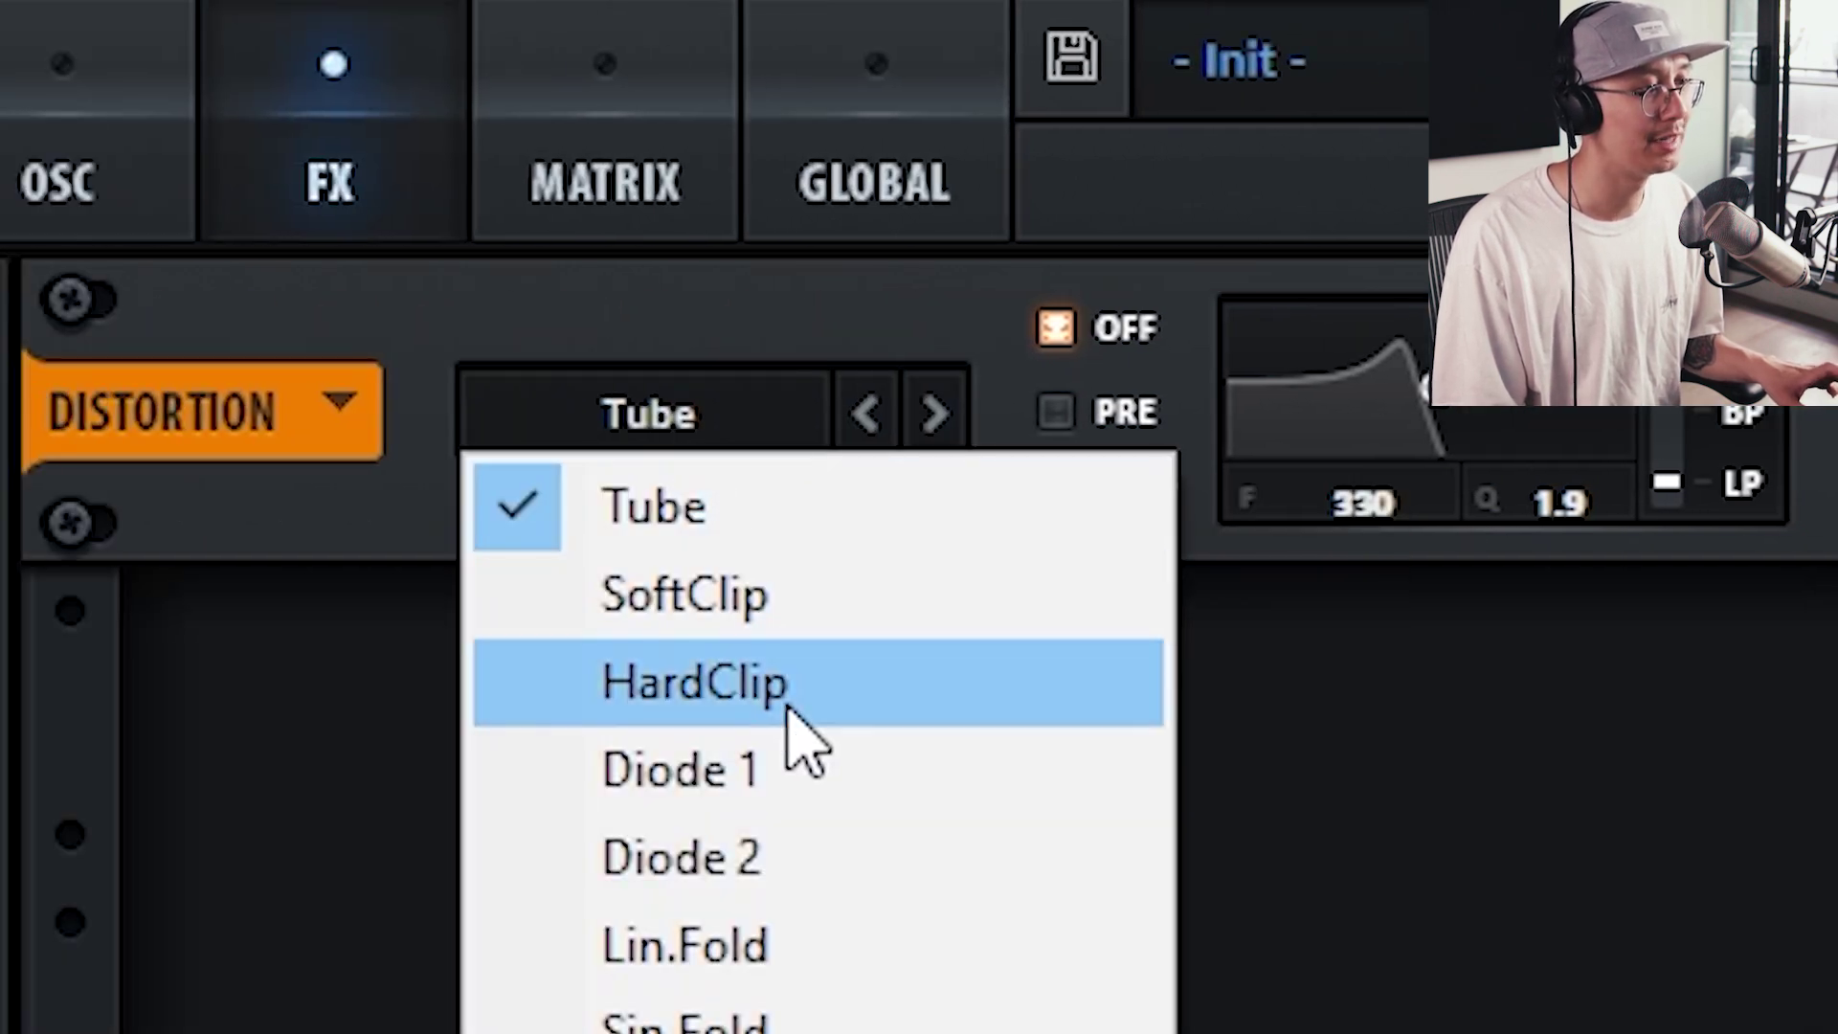
click(828, 819)
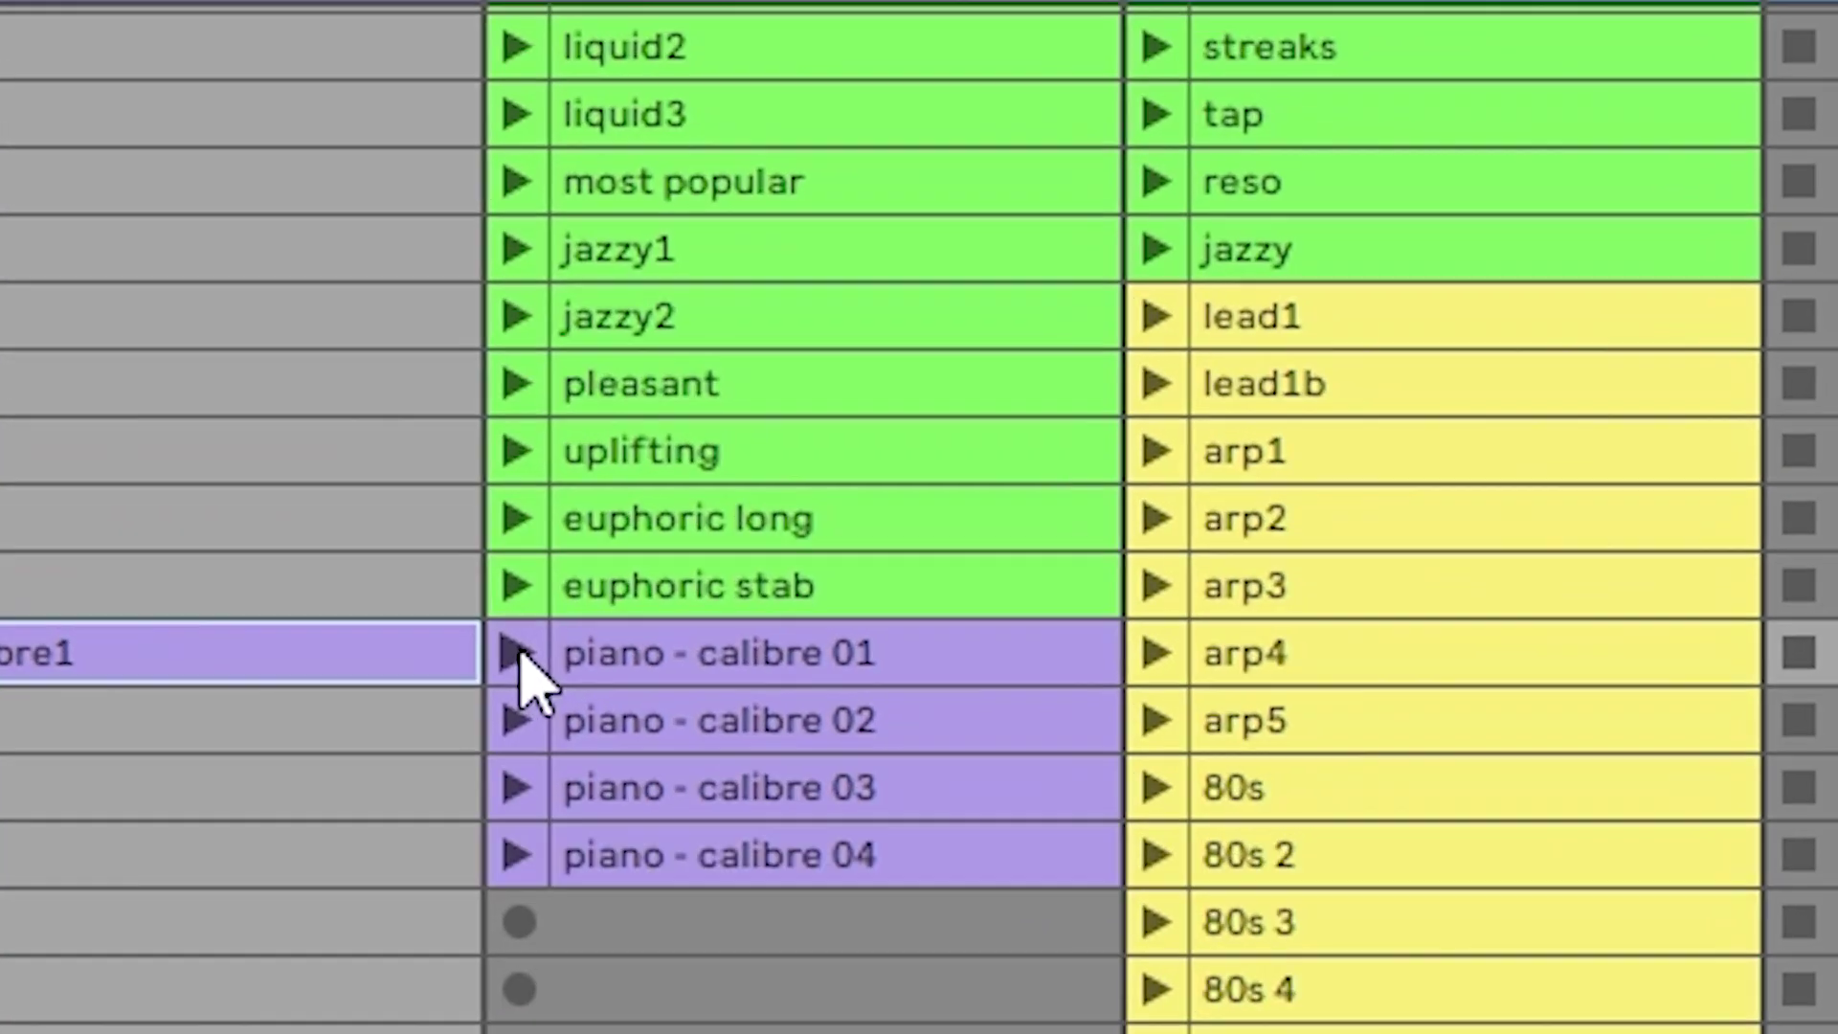
- Launch the piano - calibre 01 clip in Session View
click(965, 234)
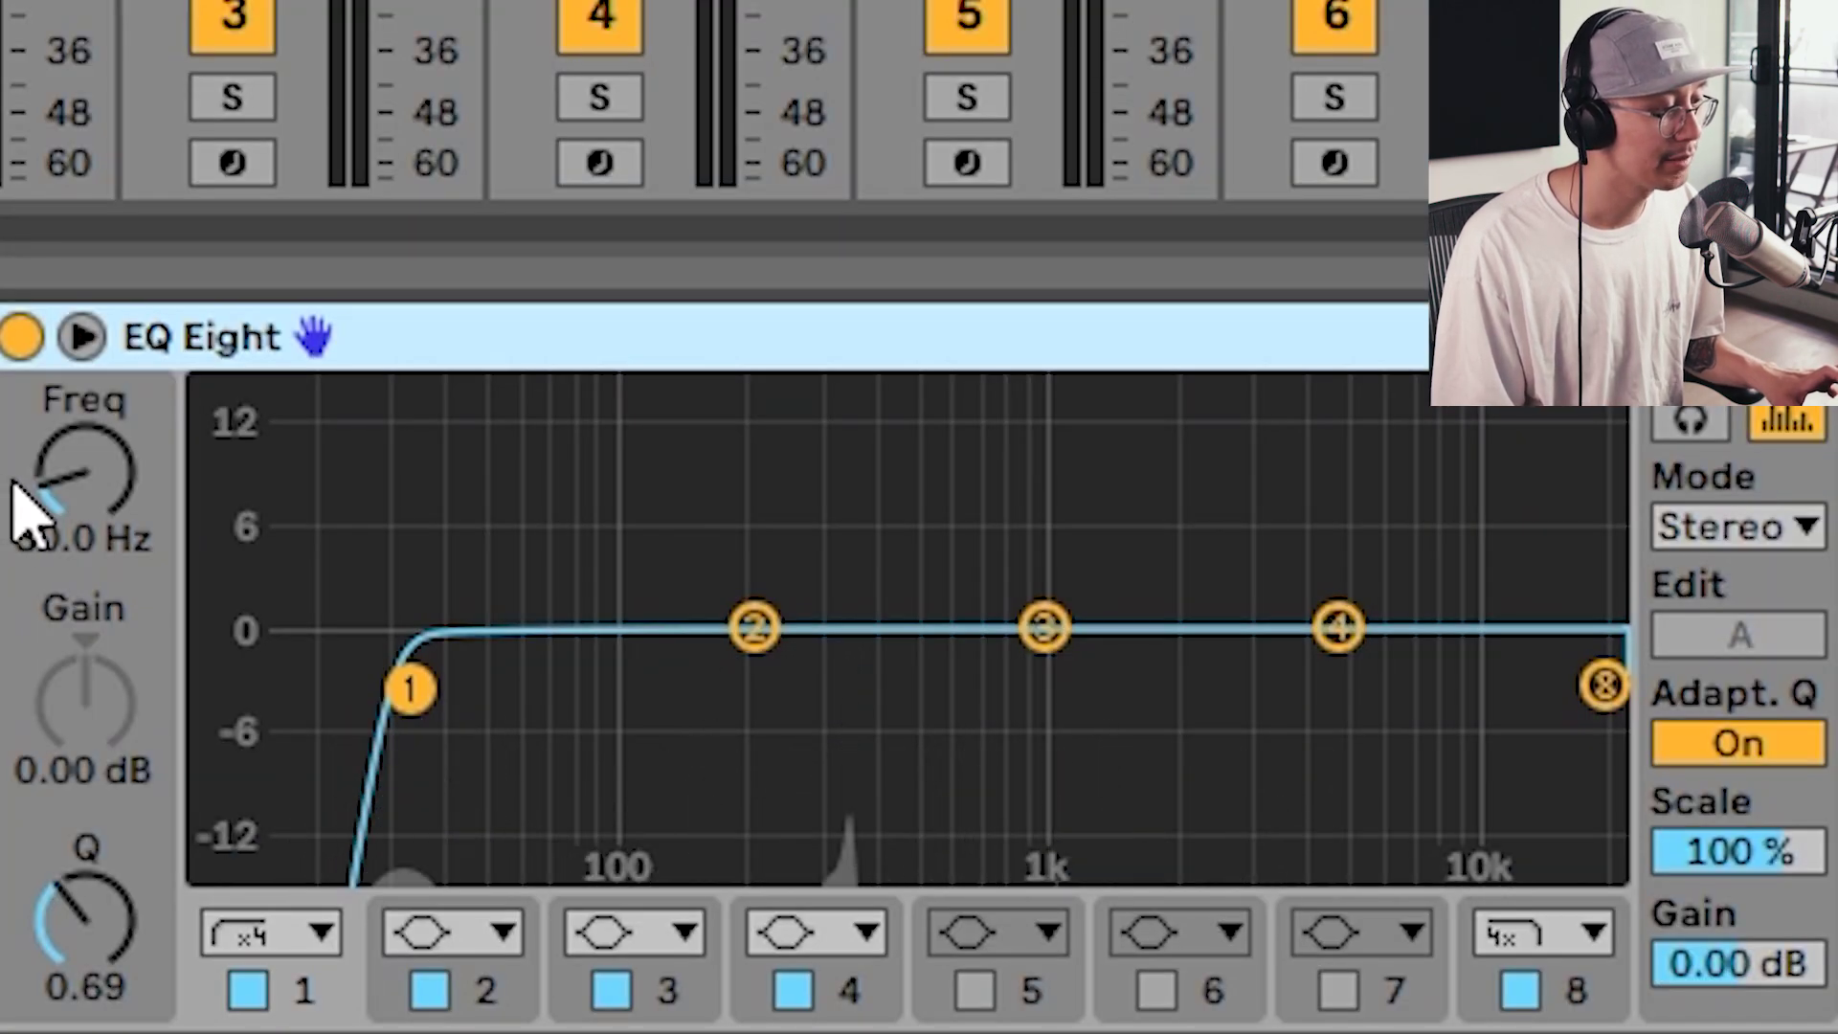
- Raise EQ Eight's low cut, dip band 3 at 250 Hz, boost near 900 Hz and 2.30 kHz (+7.31 dB)
drag(72, 484, 72, 388)
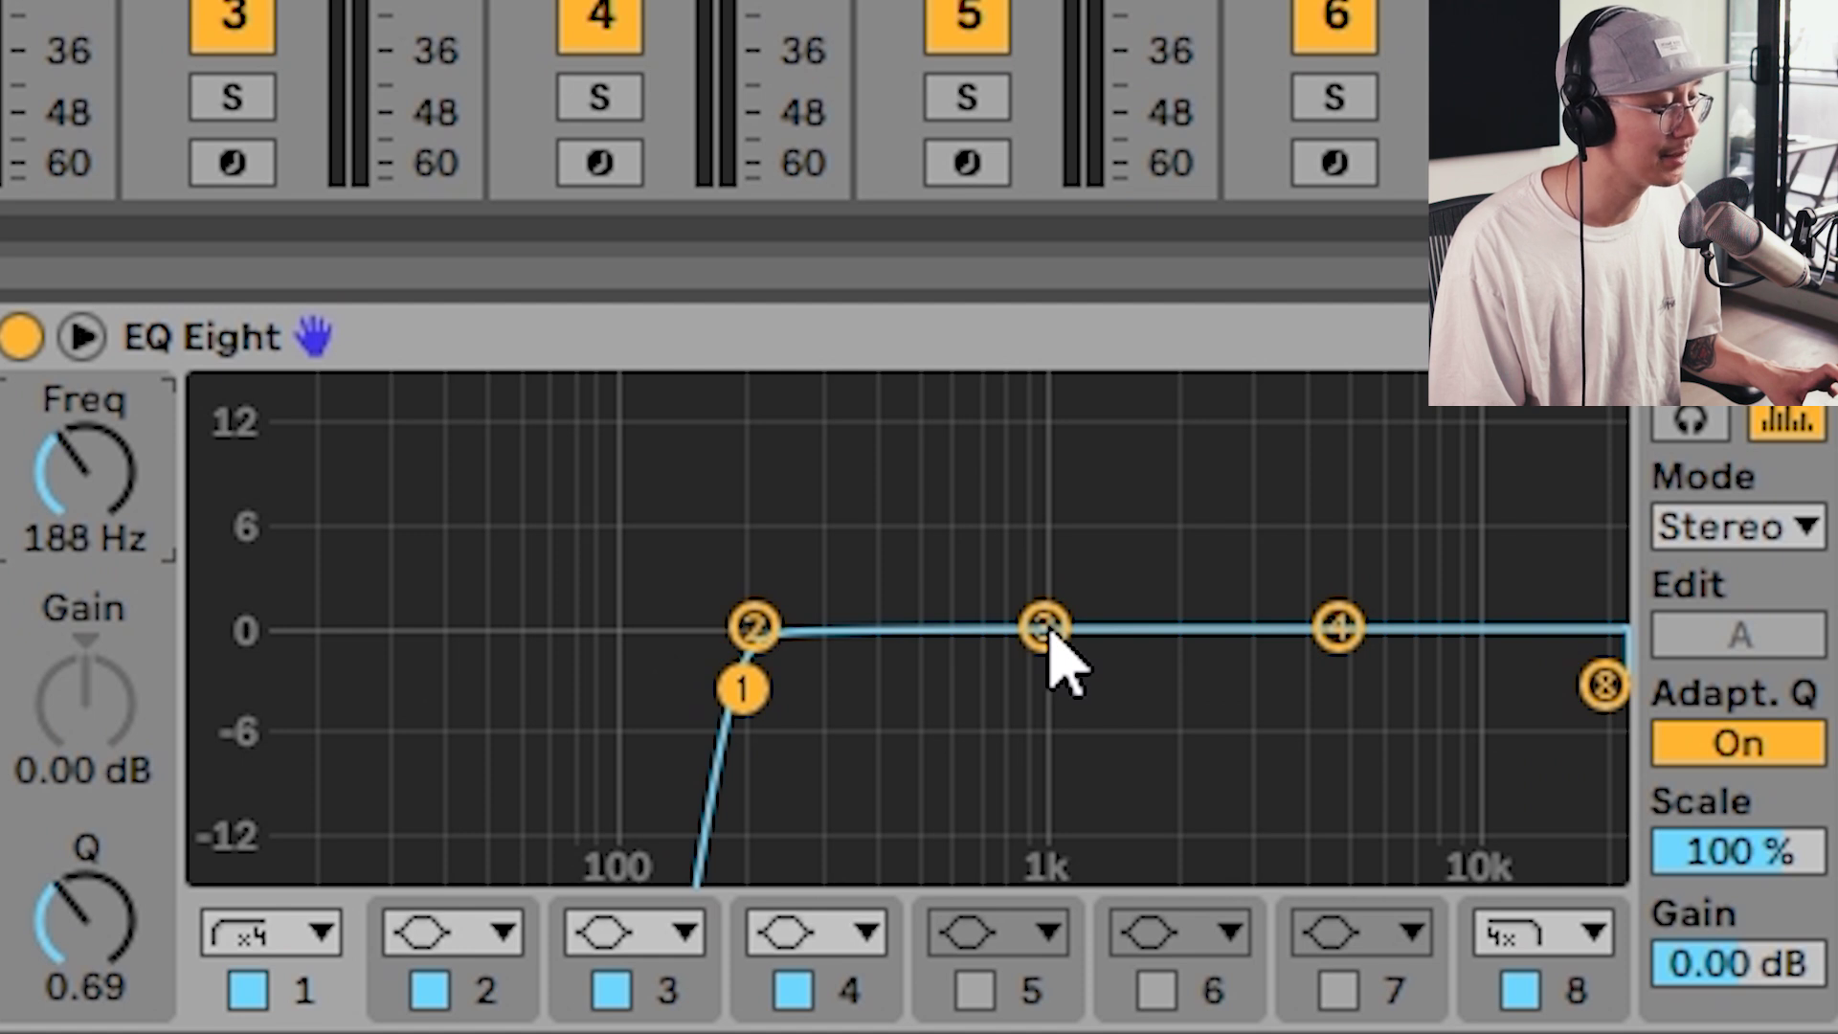
drag(1044, 627, 792, 692)
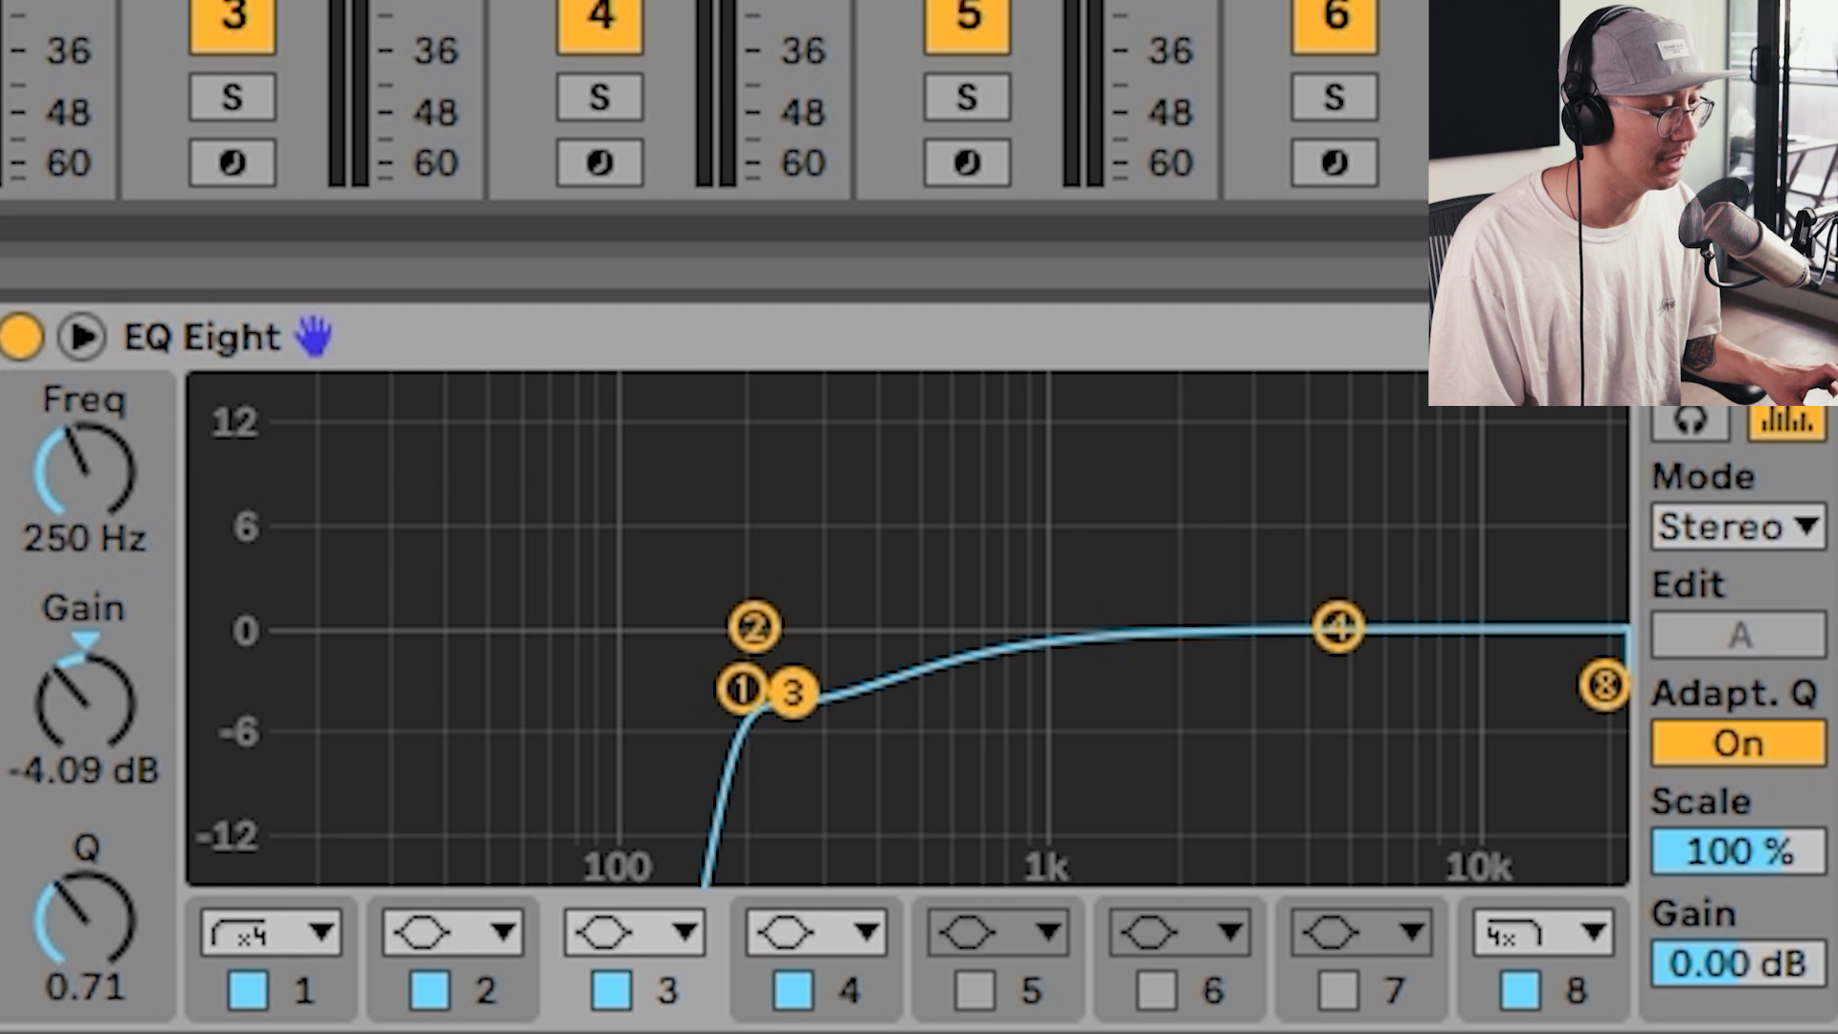
drag(1338, 627, 1009, 572)
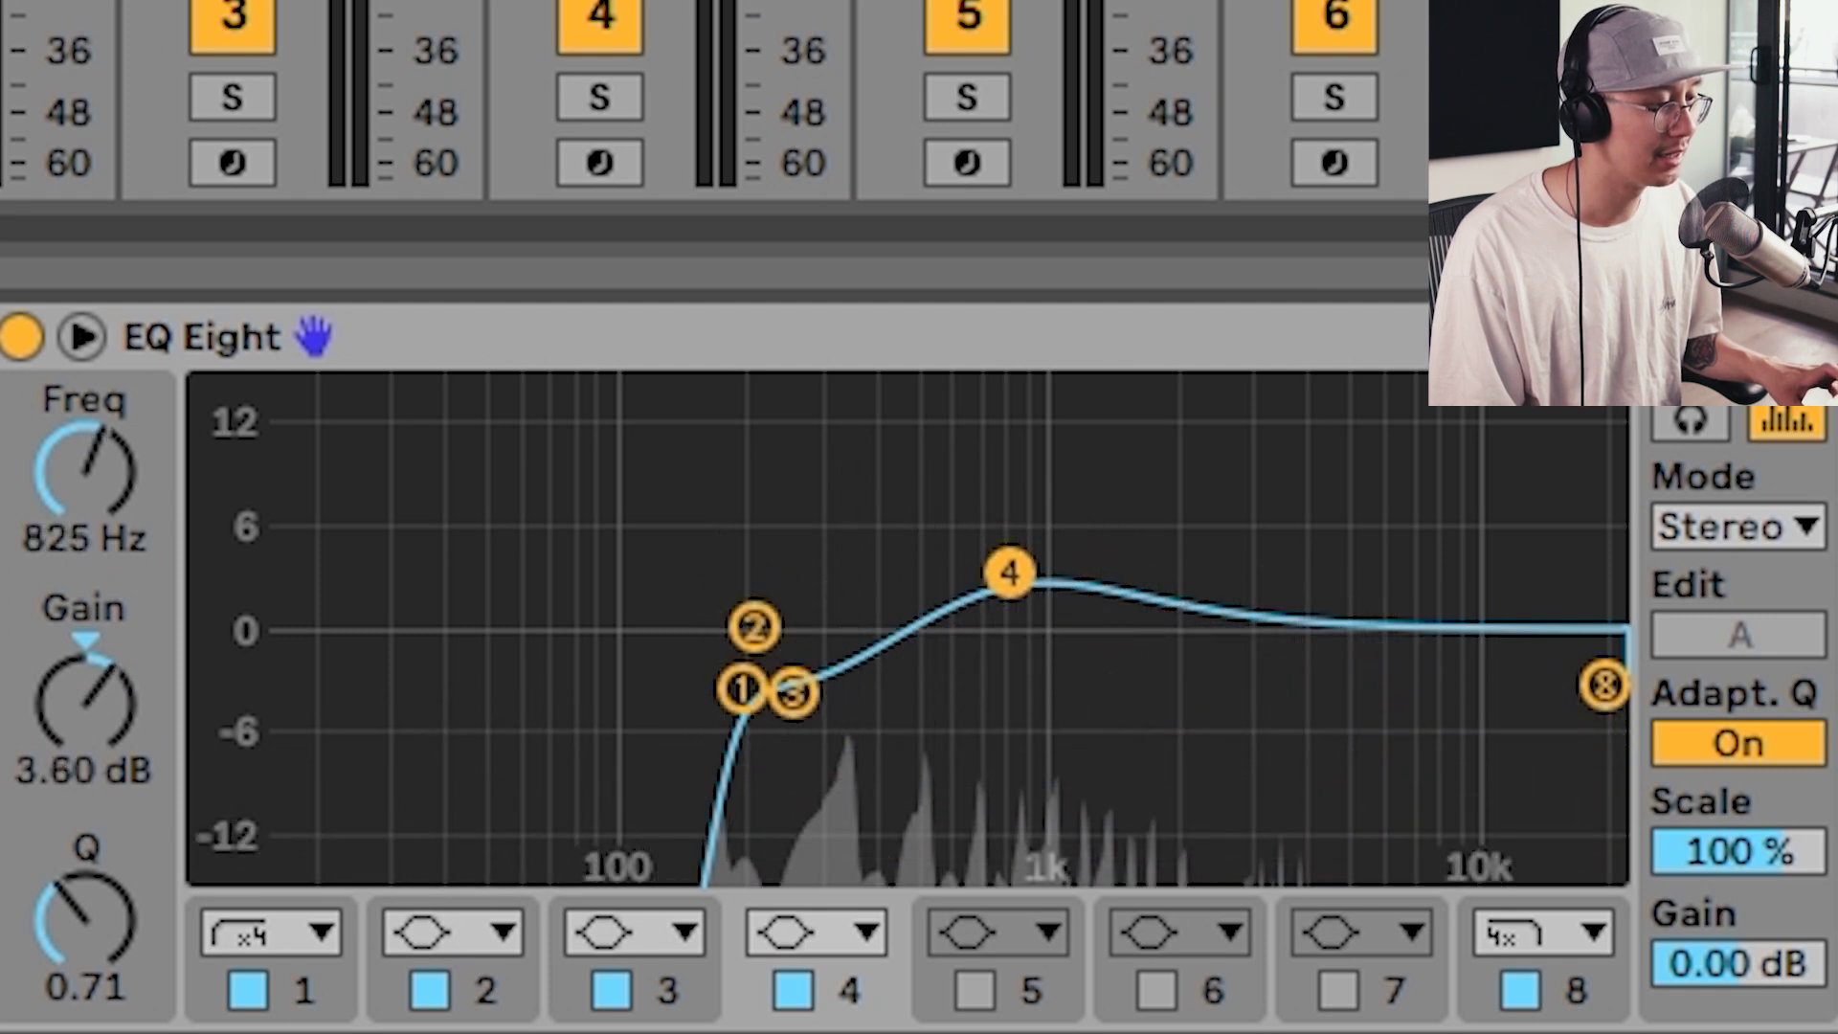
click(987, 991)
click(974, 991)
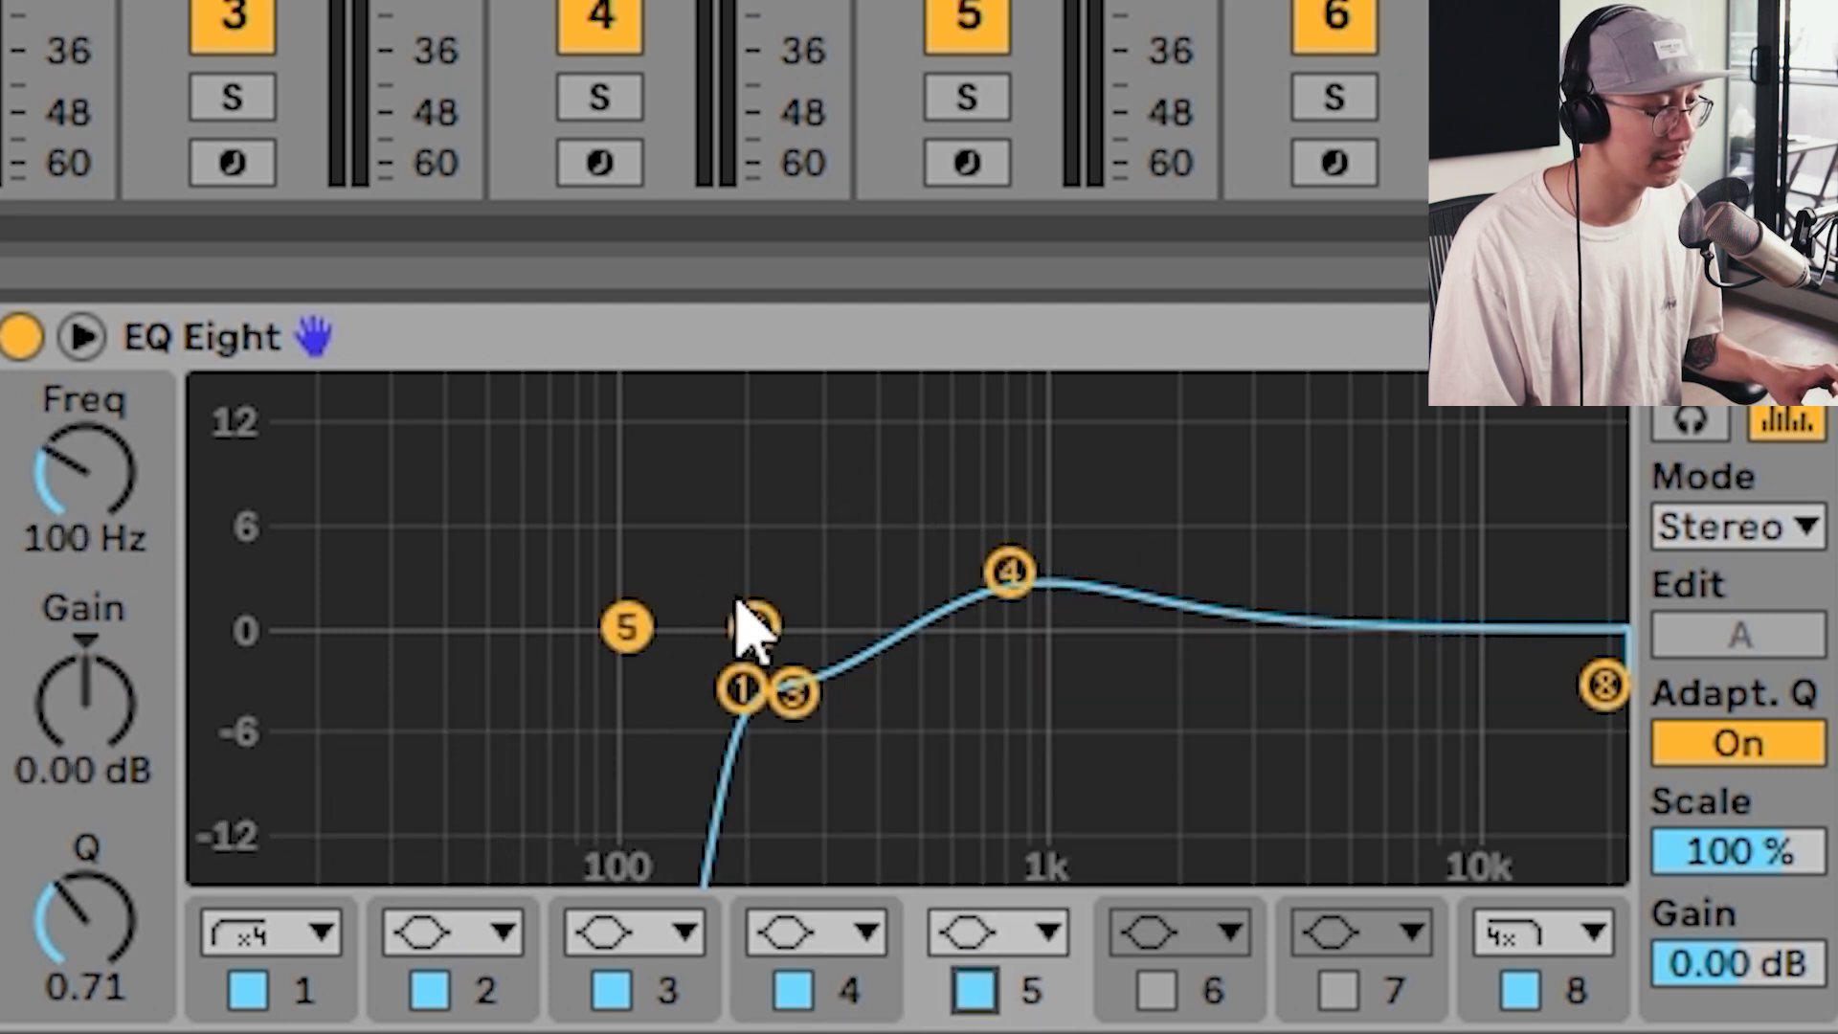
drag(623, 627, 1201, 560)
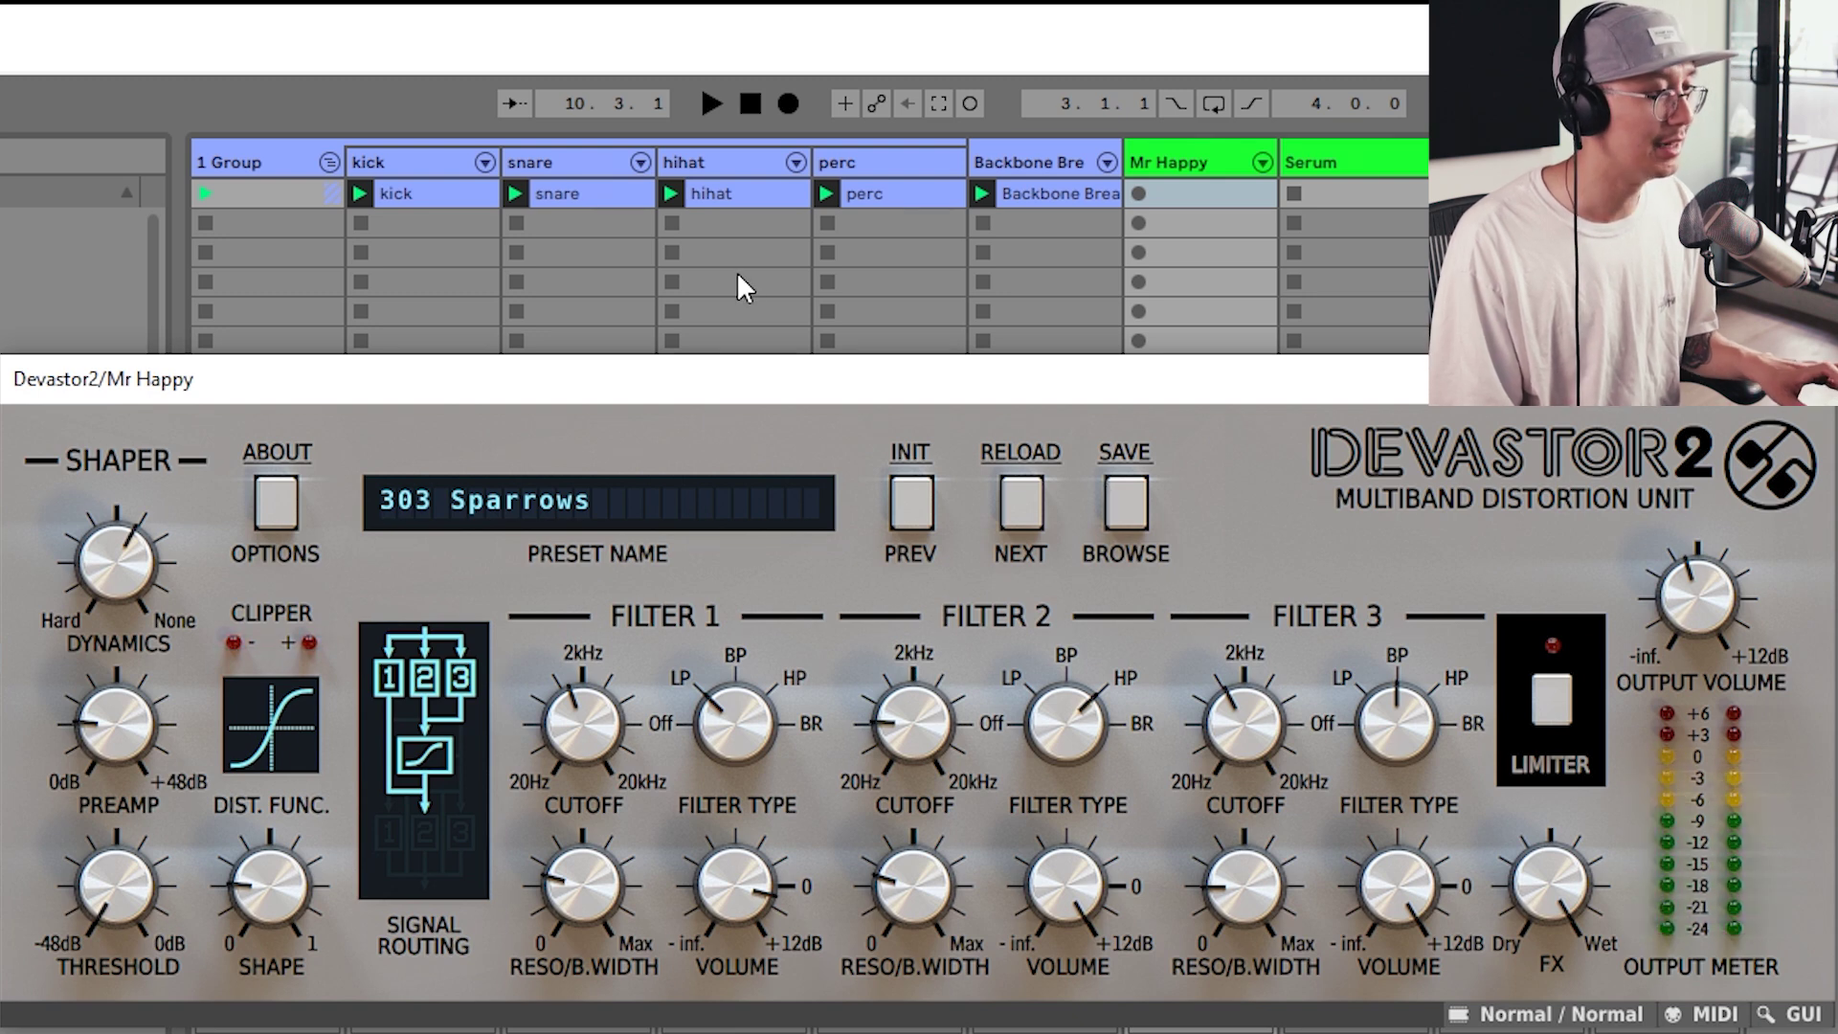
- Set Devastor2 filter volumes: filter 2 to -36.3 dB, filter 1 +4.1 dB, filter 3 +9.2 dB
drag(1103, 889, 1011, 958)
mouse_move(709, 895)
mouse_down()
mouse_move(706, 957)
mouse_move(704, 890)
mouse_up()
mouse_move(1364, 914)
mouse_down()
mouse_move(1370, 951)
mouse_move(1353, 915)
mouse_up()
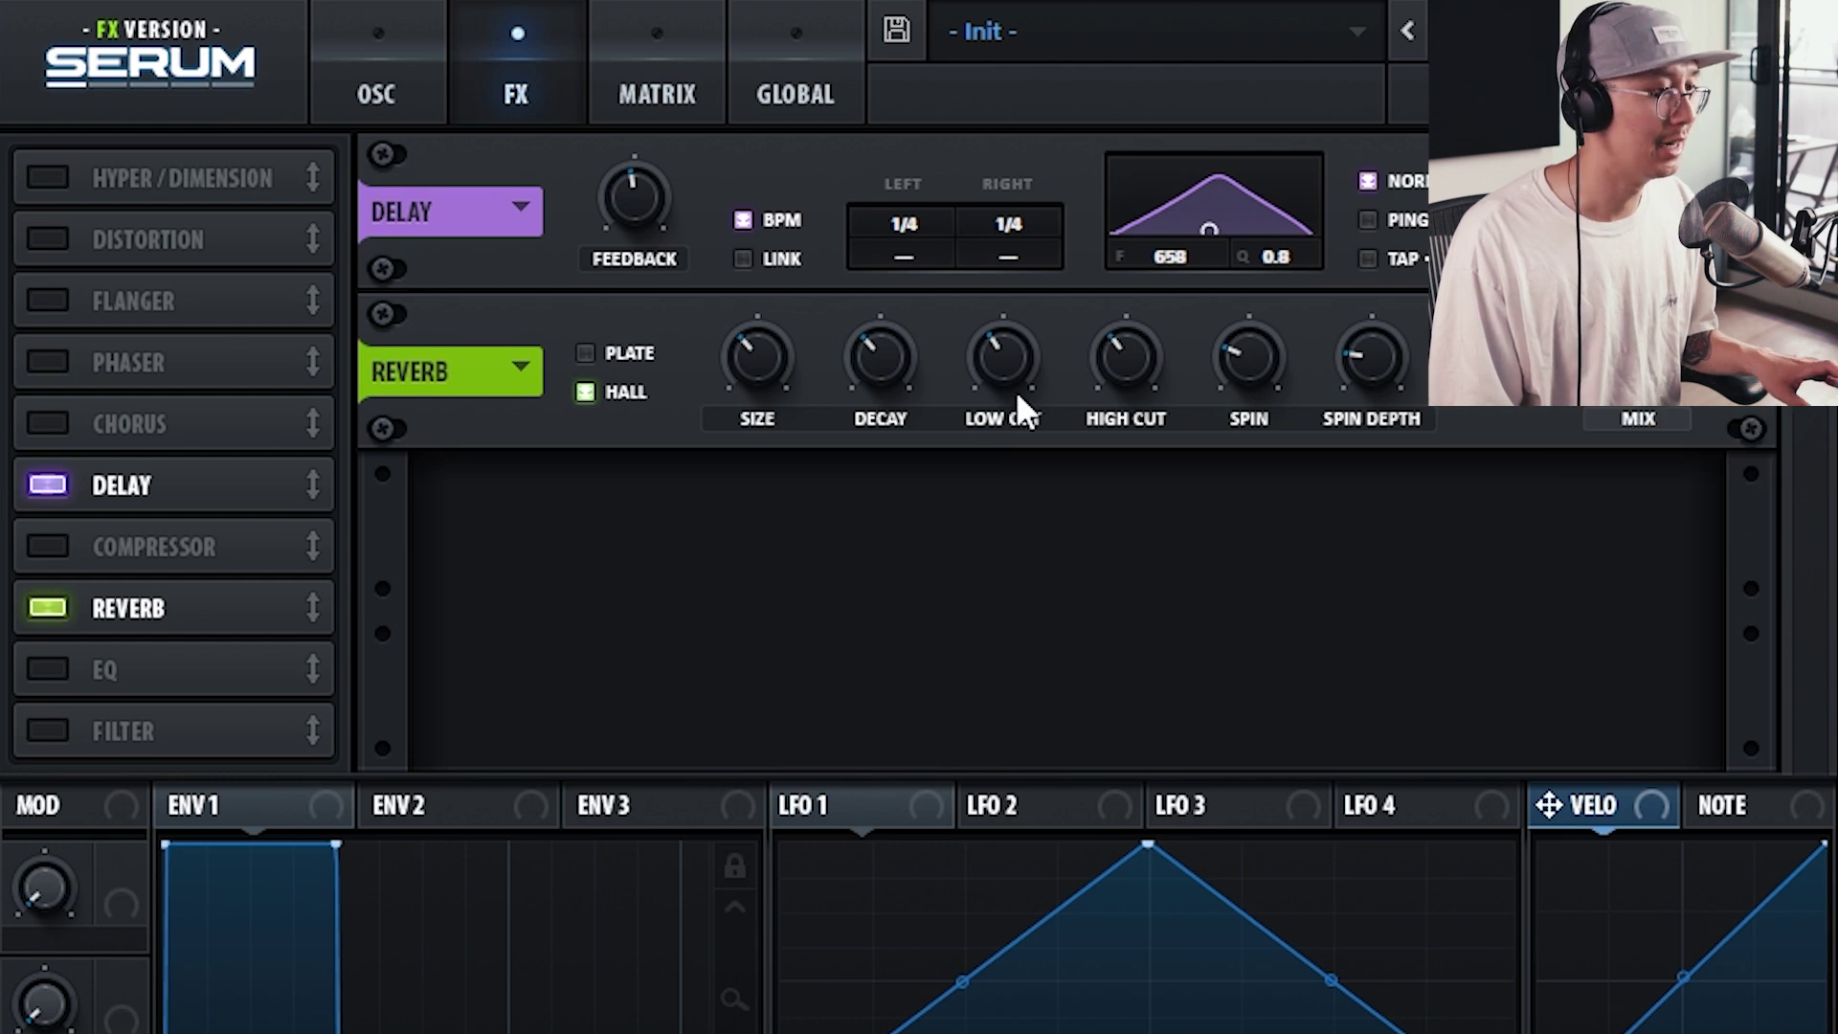
- Raise the Serum reverb HIGH CUT knob to 36%
scroll(1138, 354, up, 1)
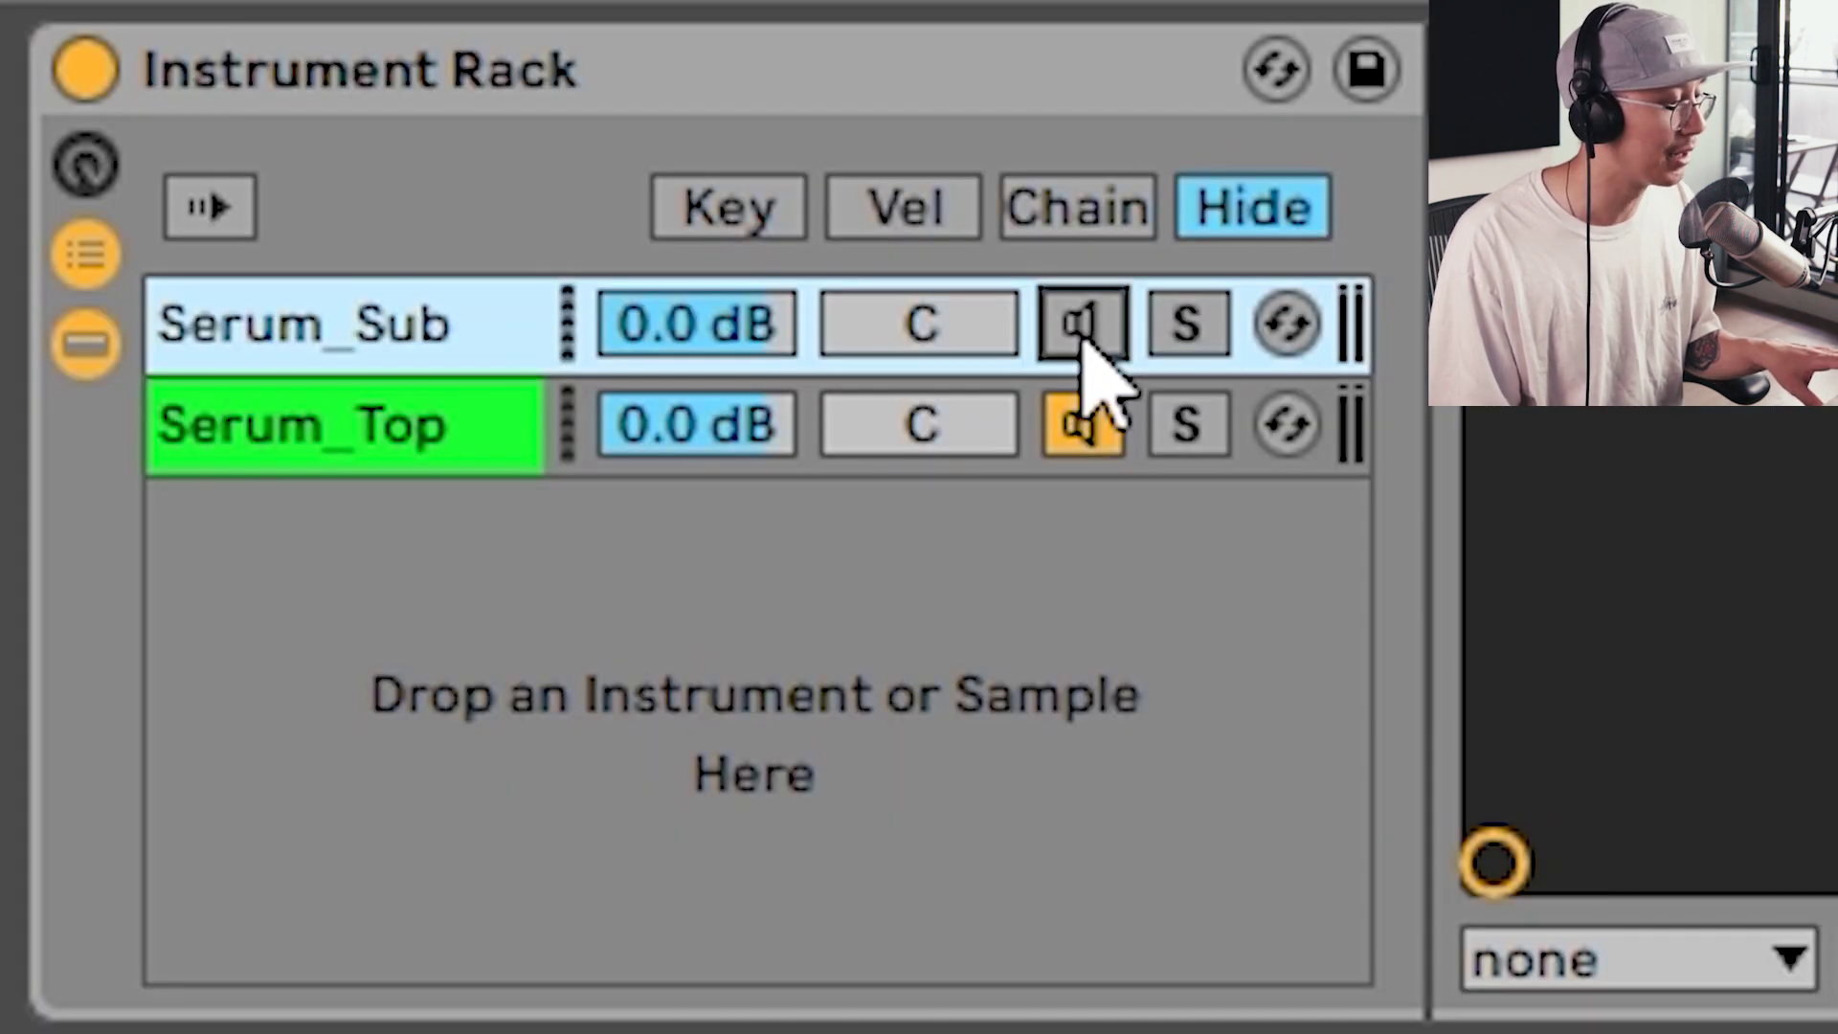
- Re-enable the Serum_Sub chain next to Serum_Top and start playing the riff
click(1082, 326)
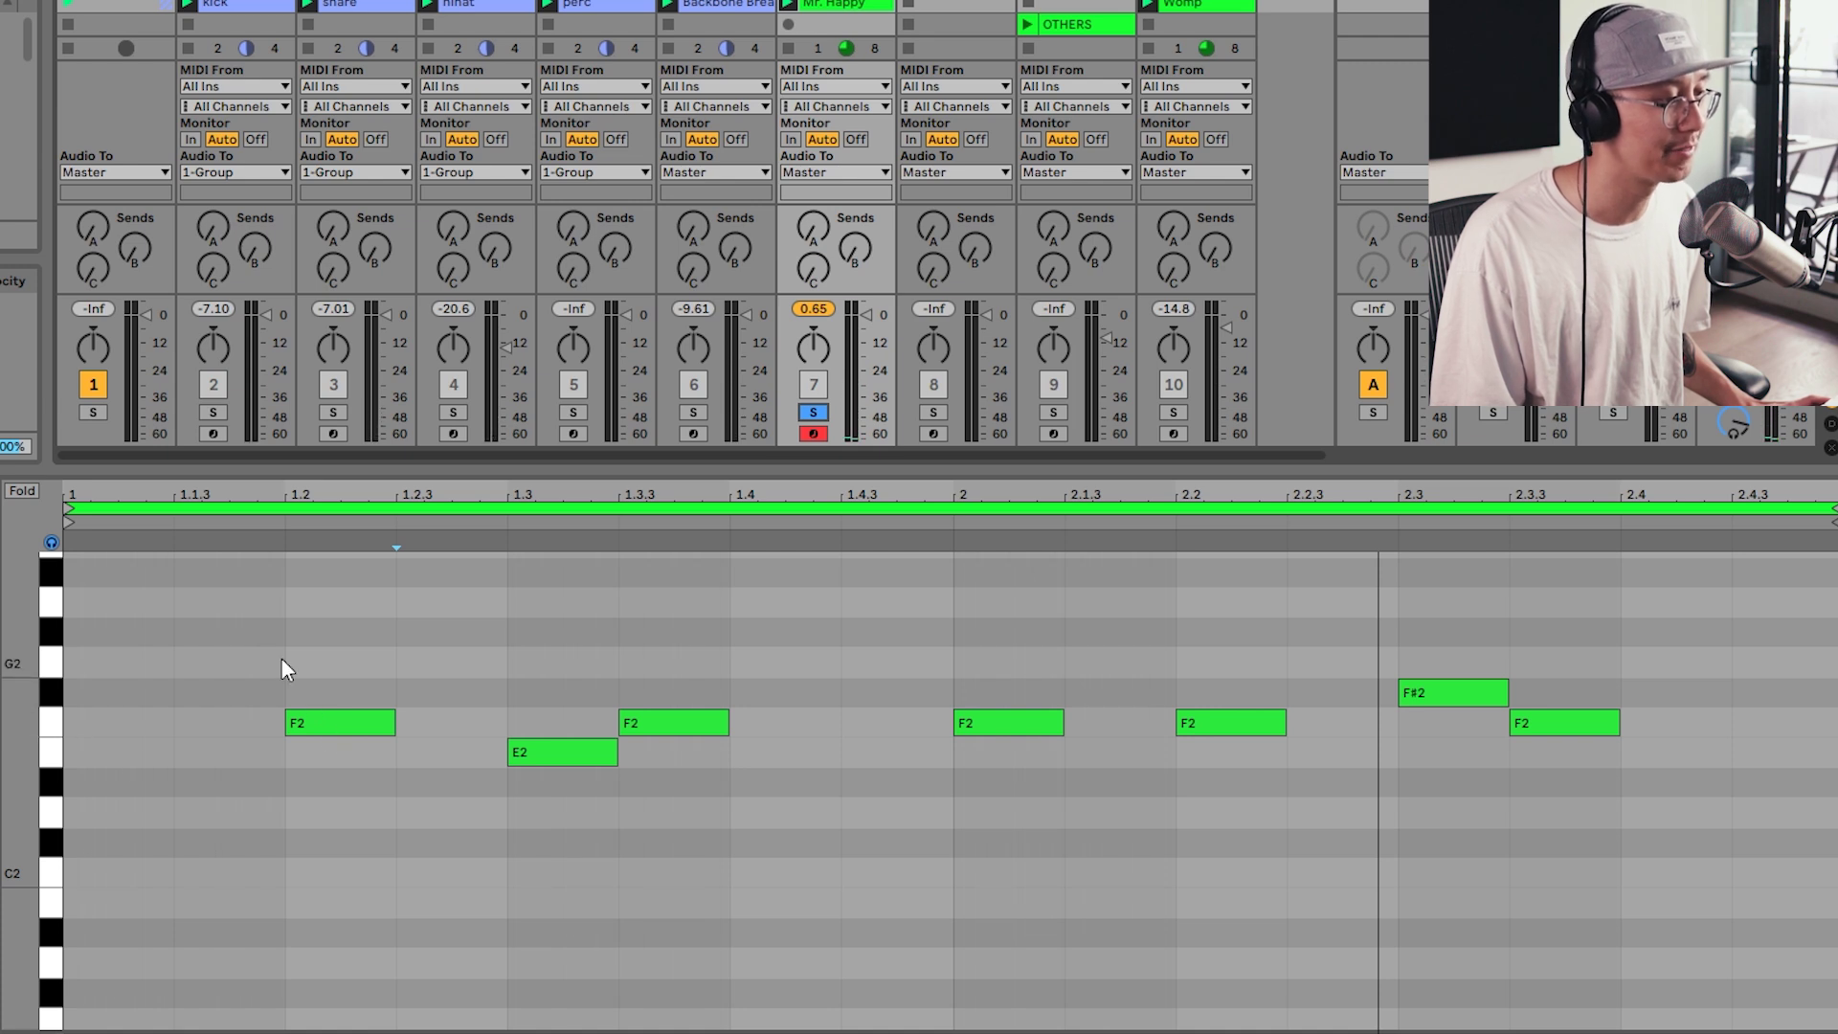
key(space)
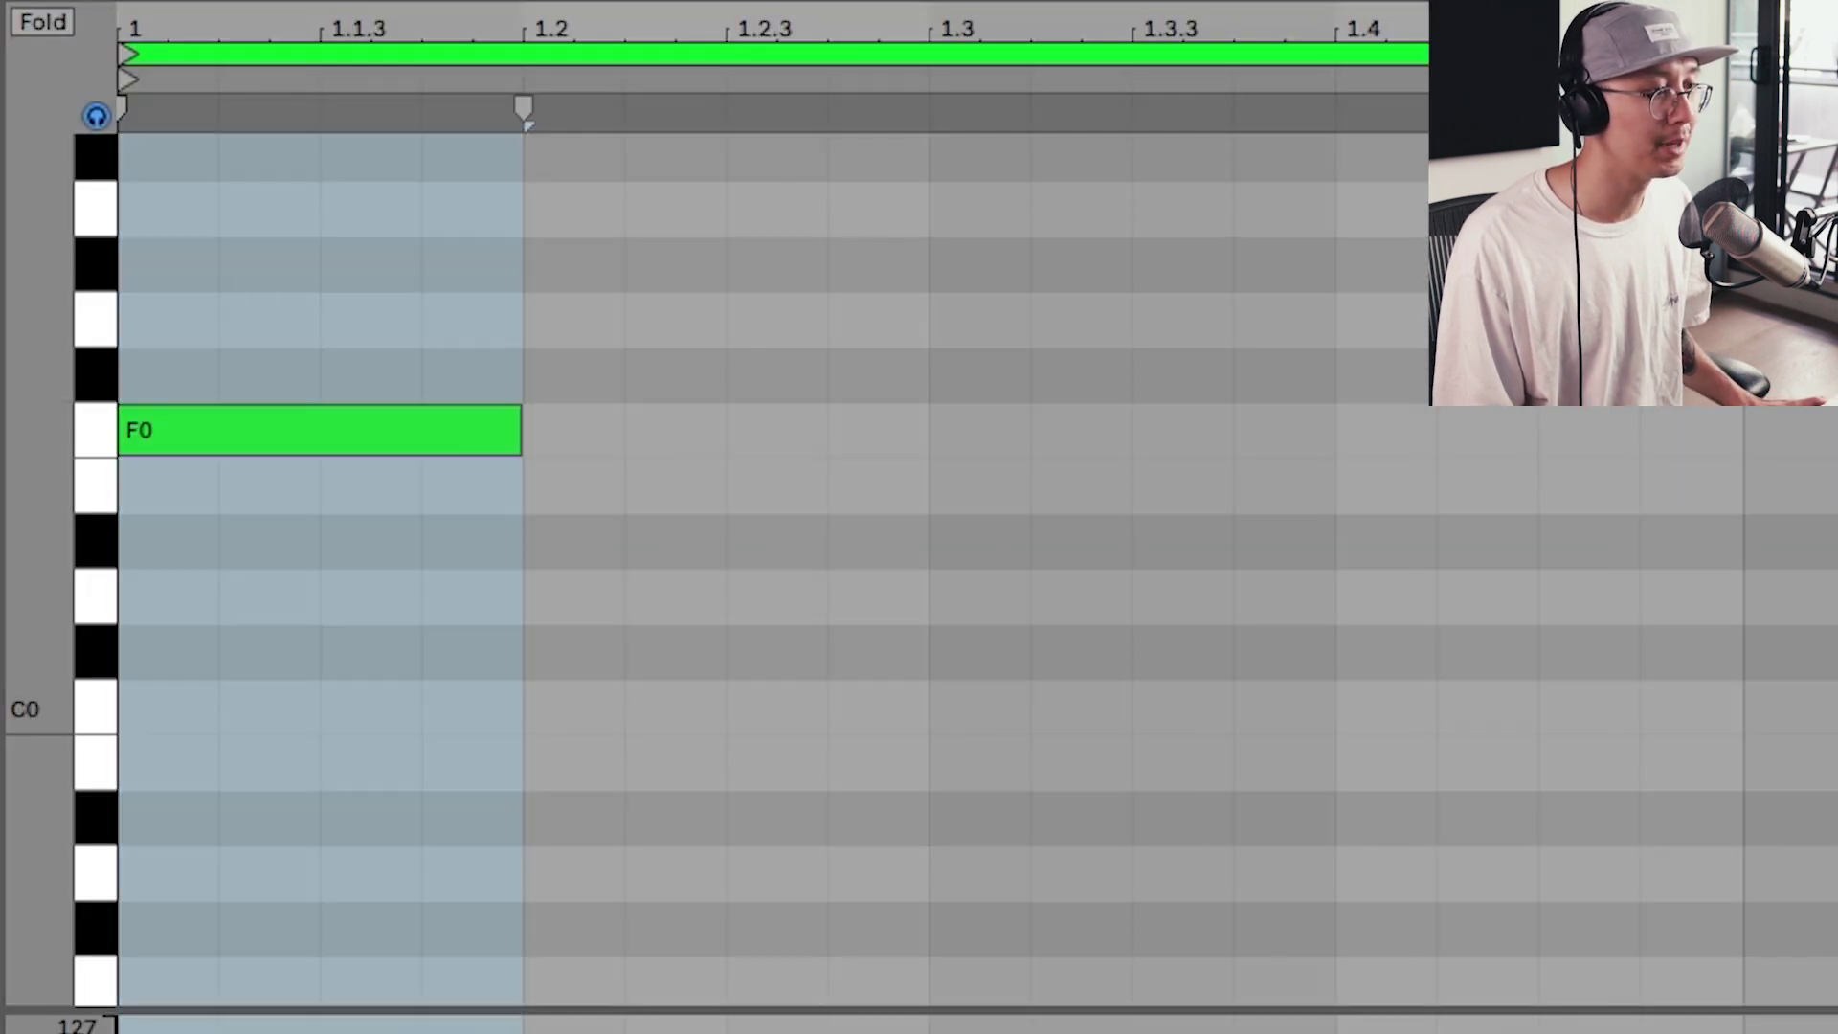
- Audition the F0 note, briefly solo track 10, then show Mr. Happy's riff and stop playback
click(119, 273)
key(space)
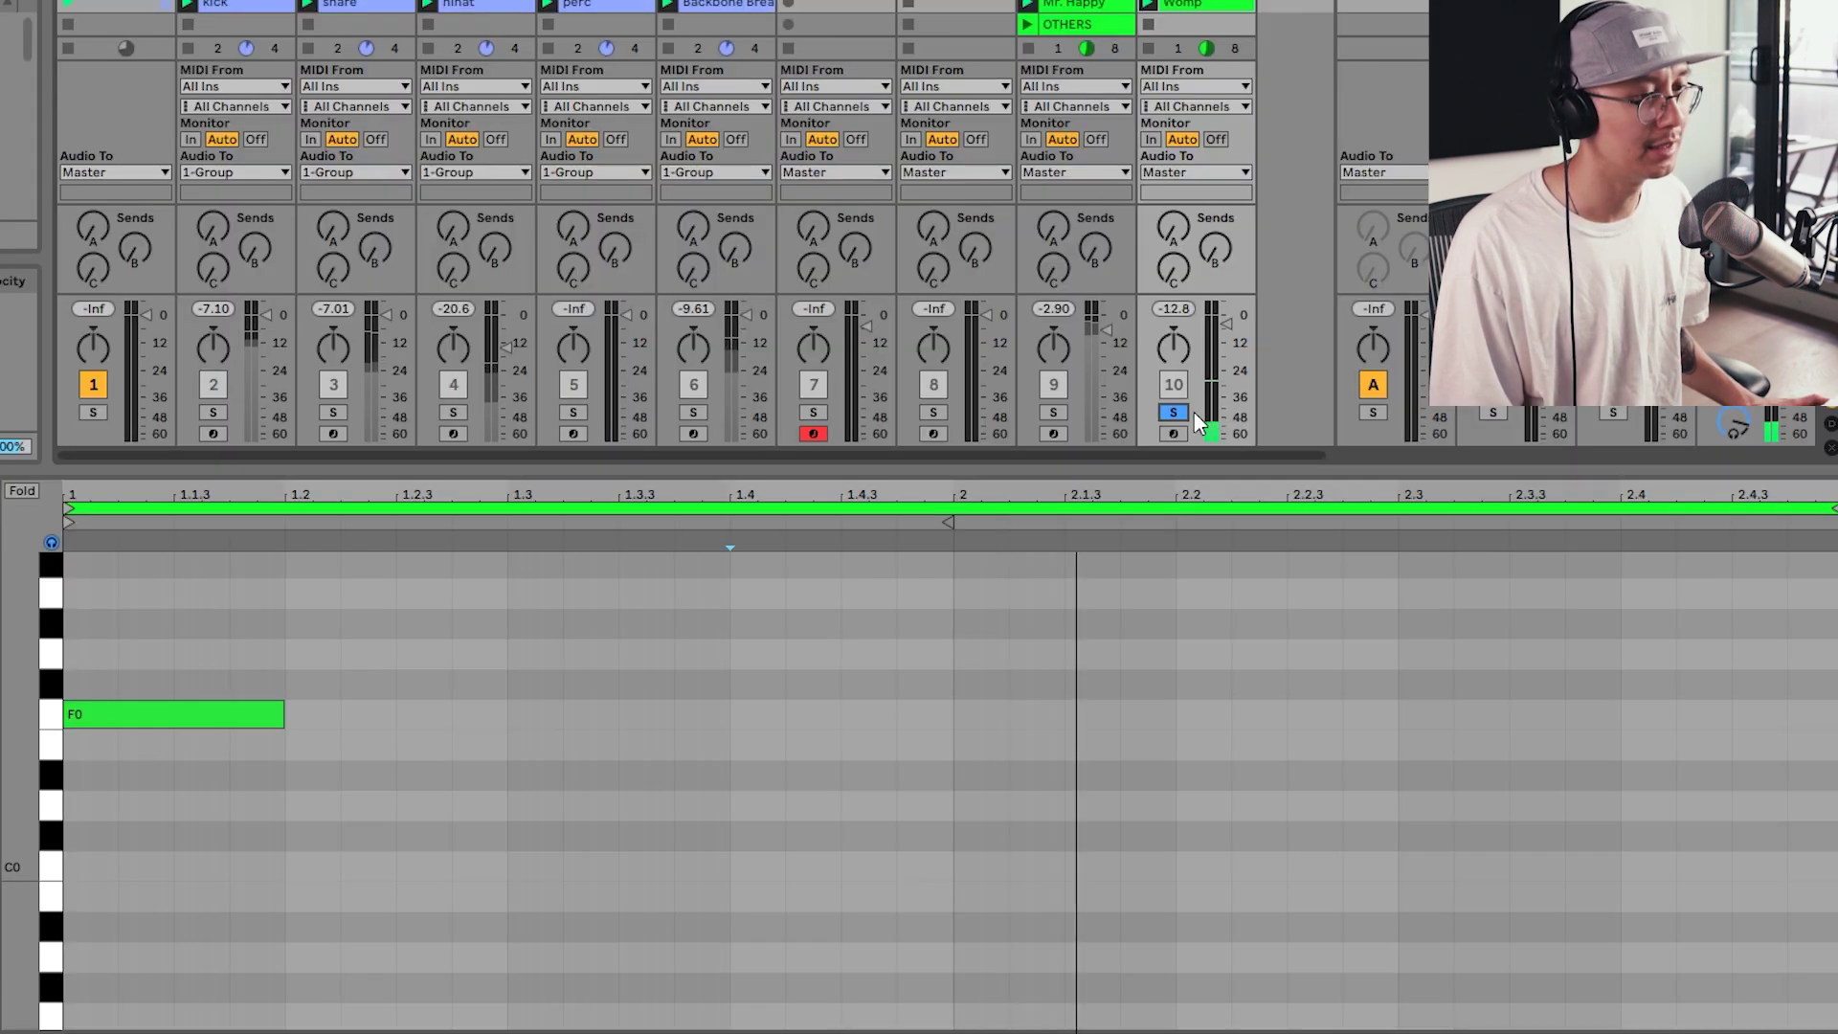
click(1173, 411)
click(1168, 412)
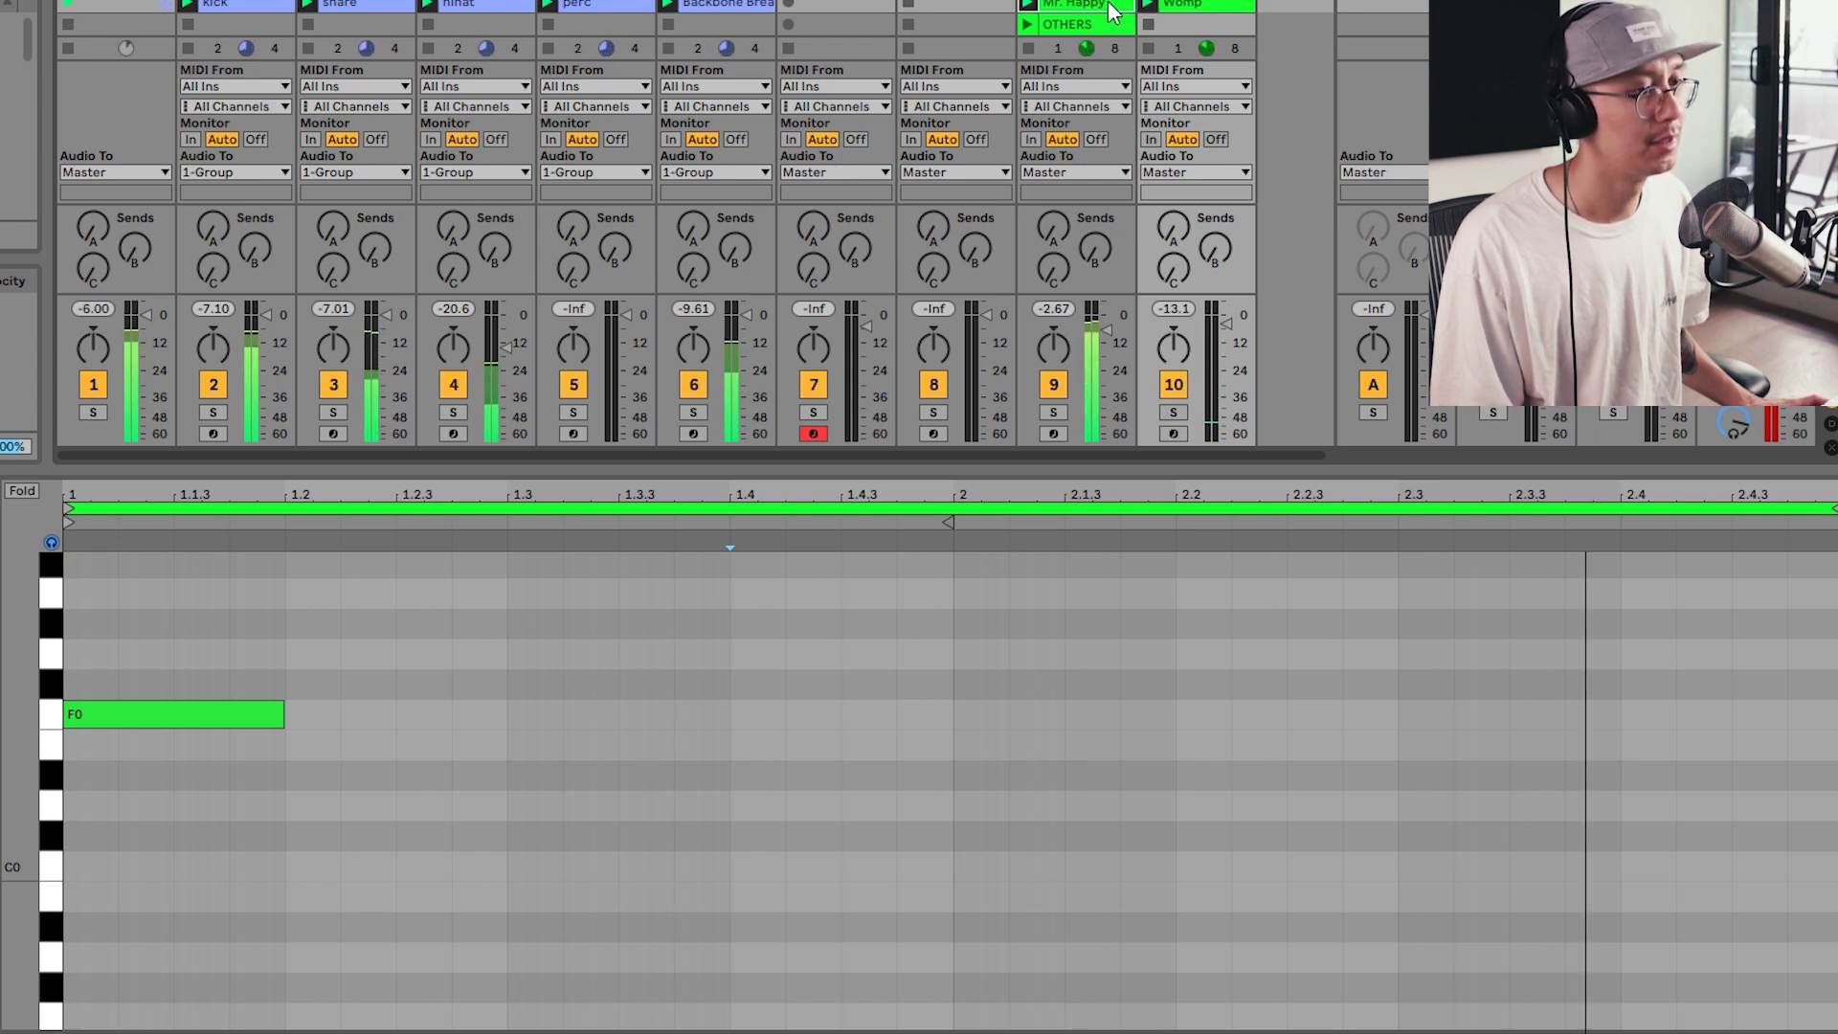
click(1115, 421)
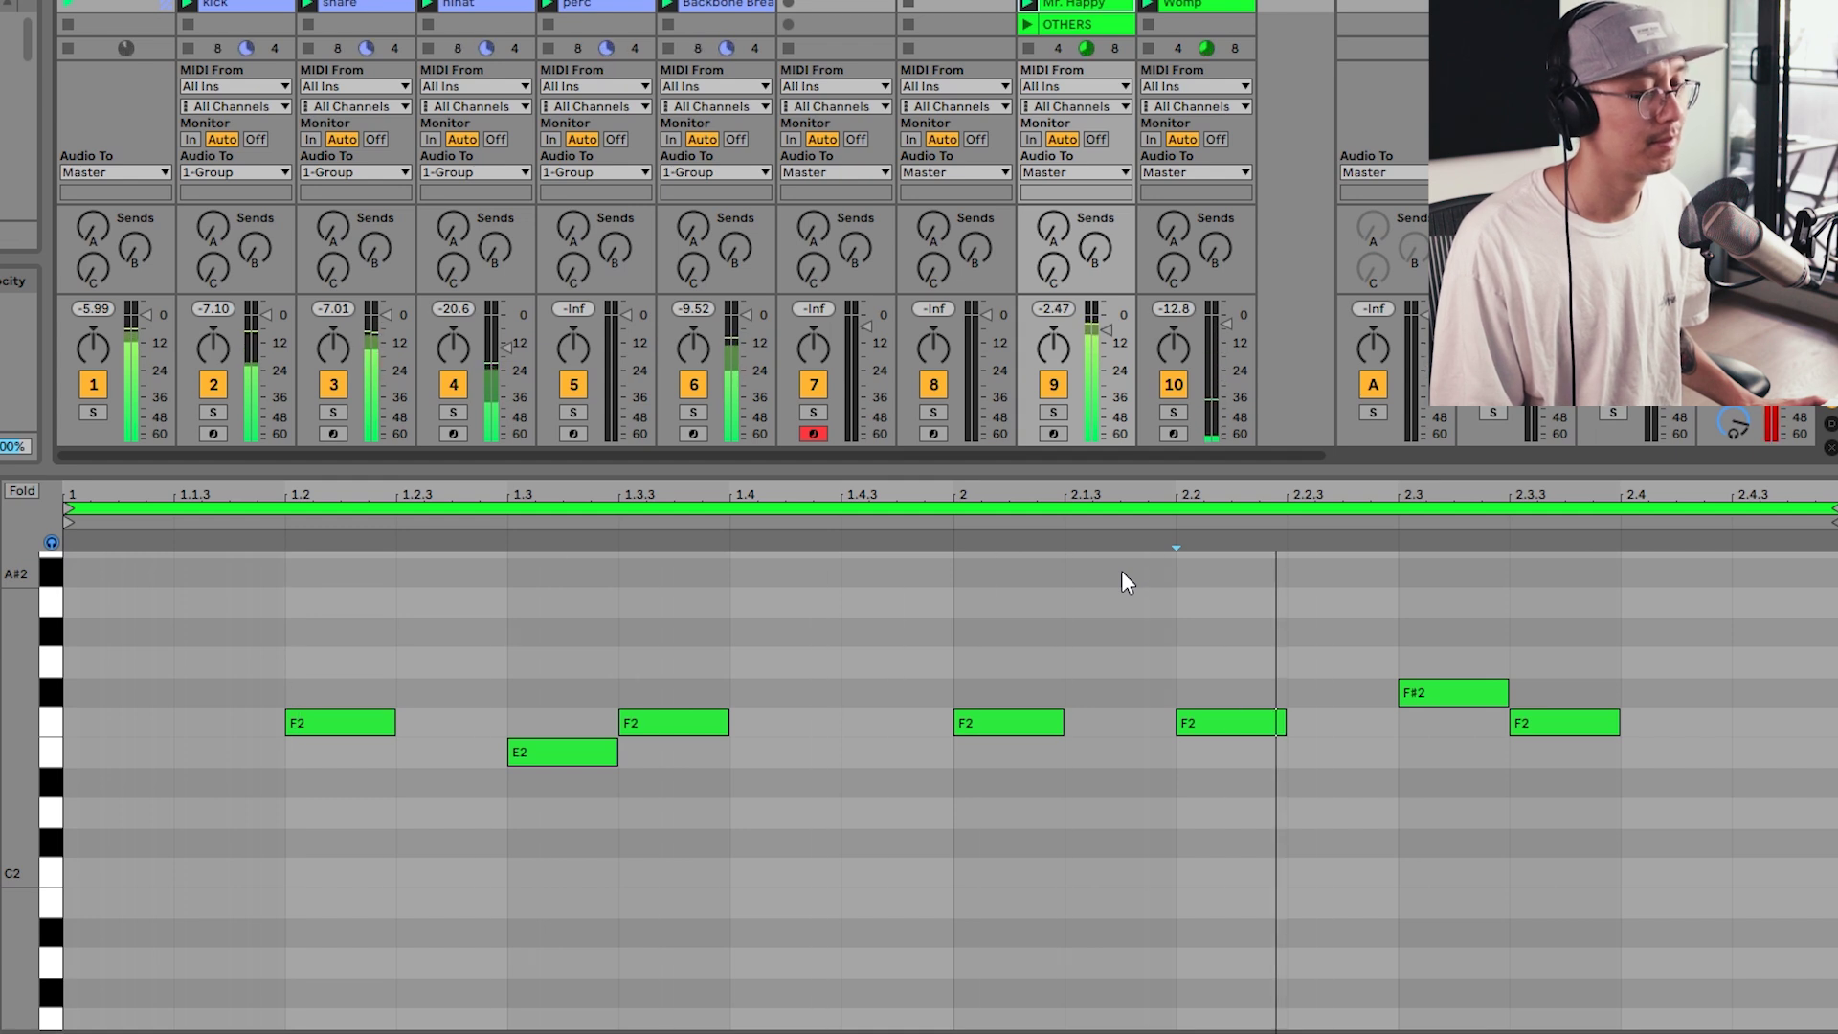
key(space)
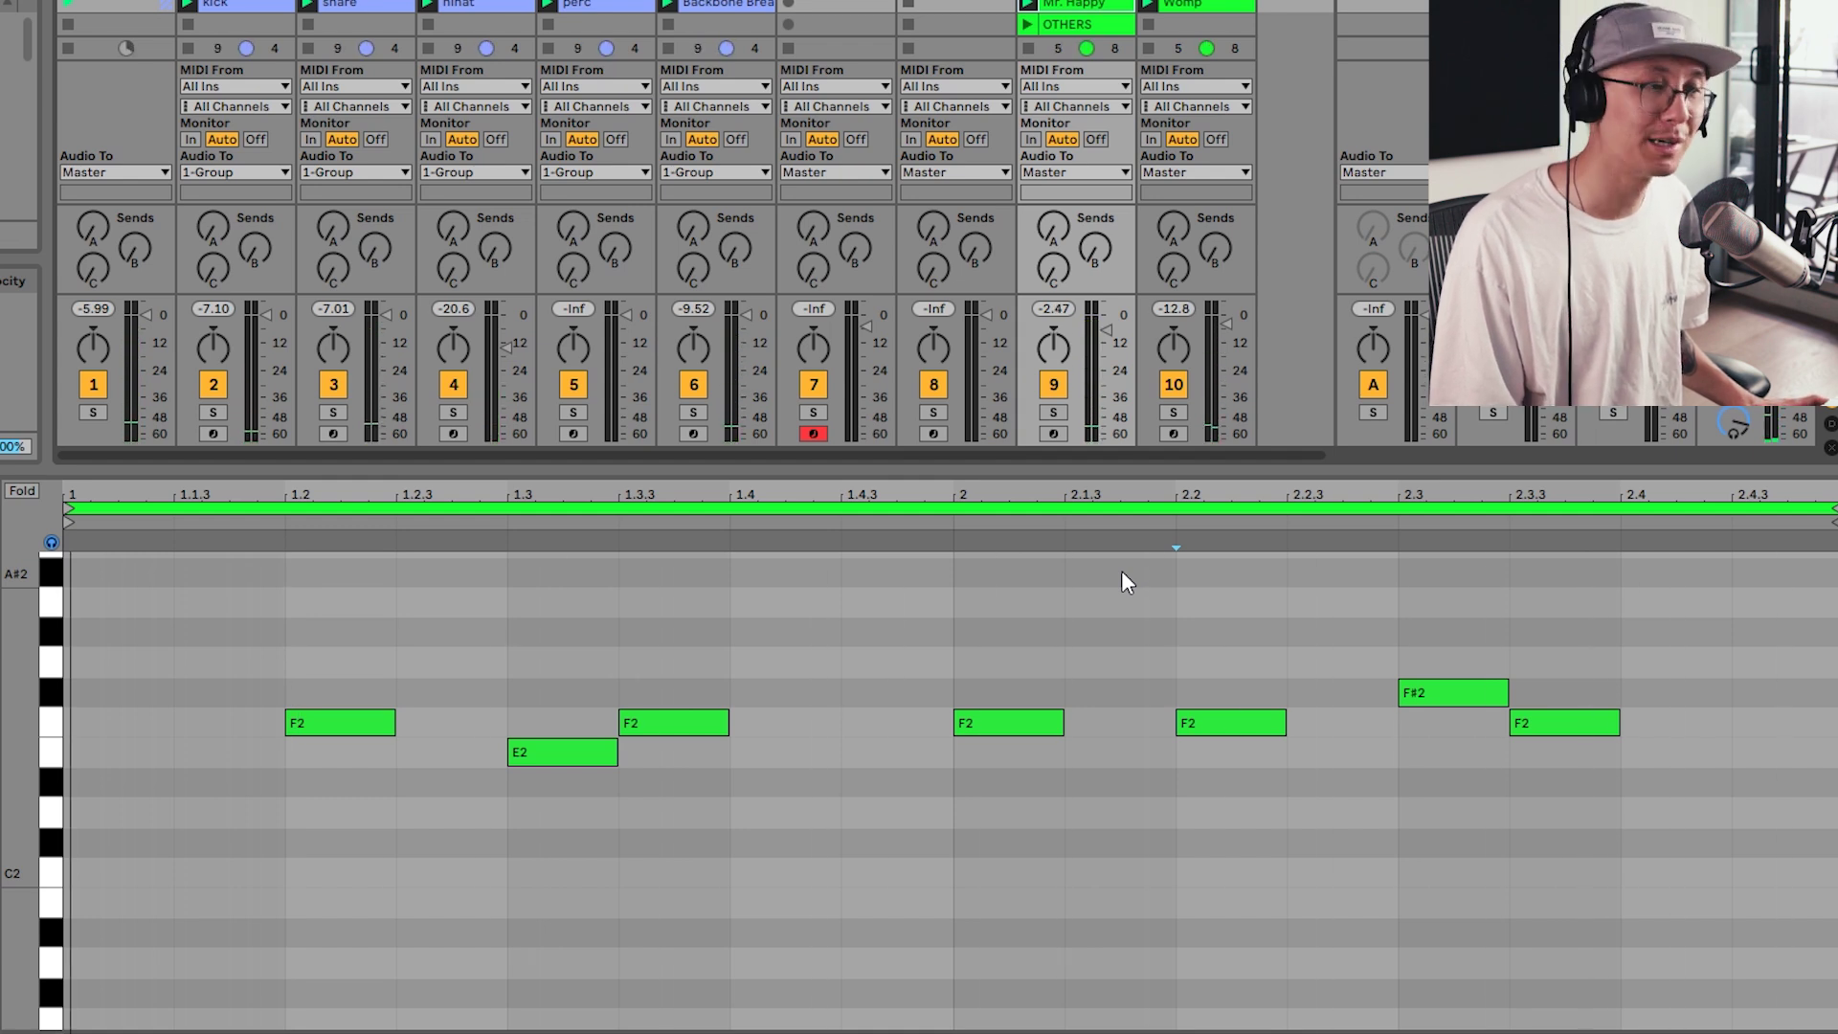